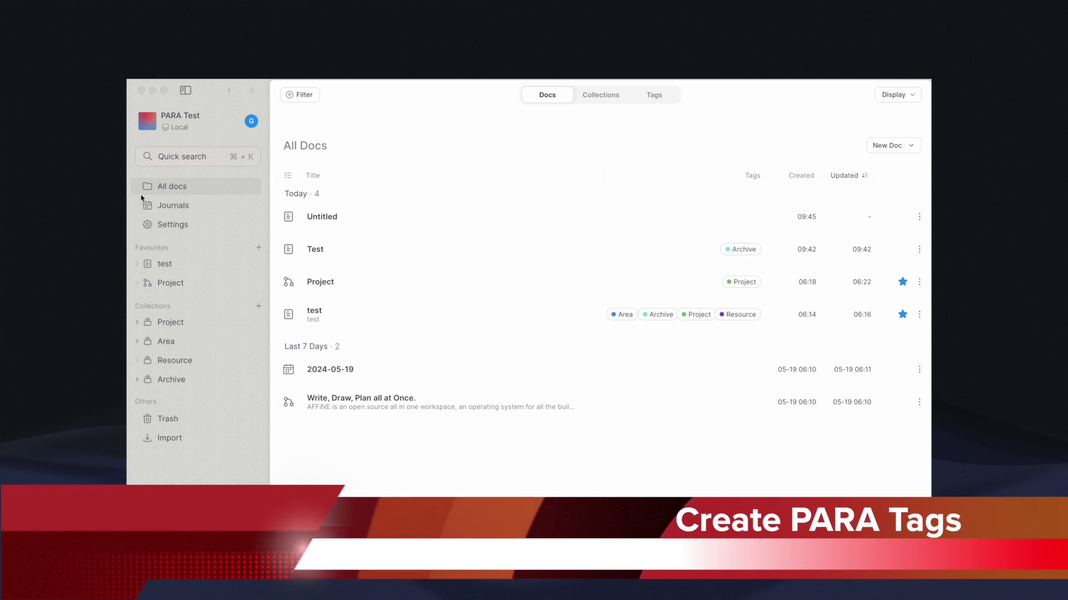
Start a new tag in the workspace's tag list and name it Project
click(167, 185)
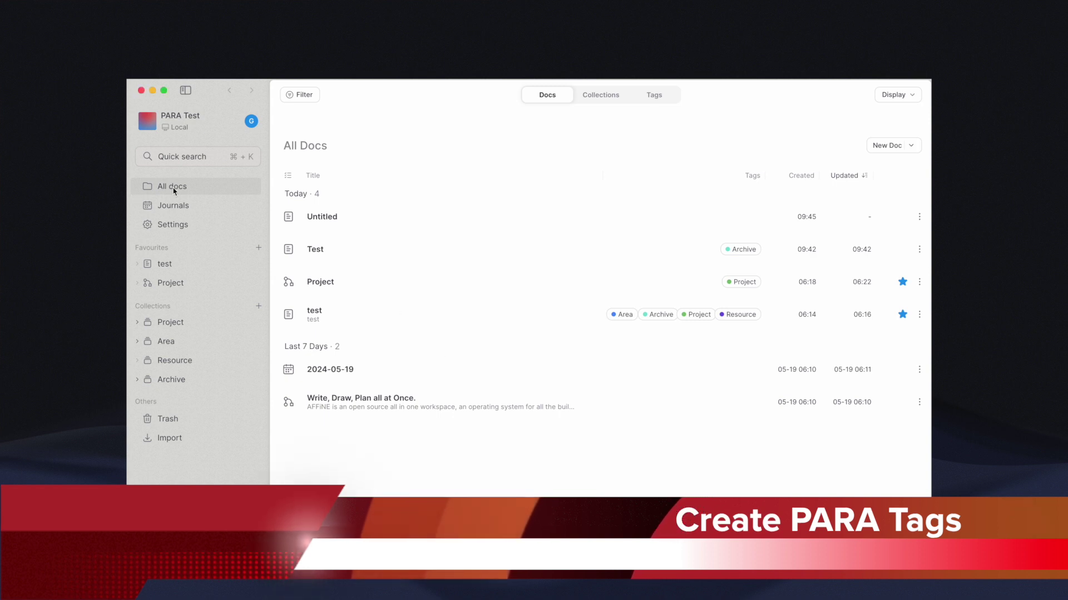
click(651, 98)
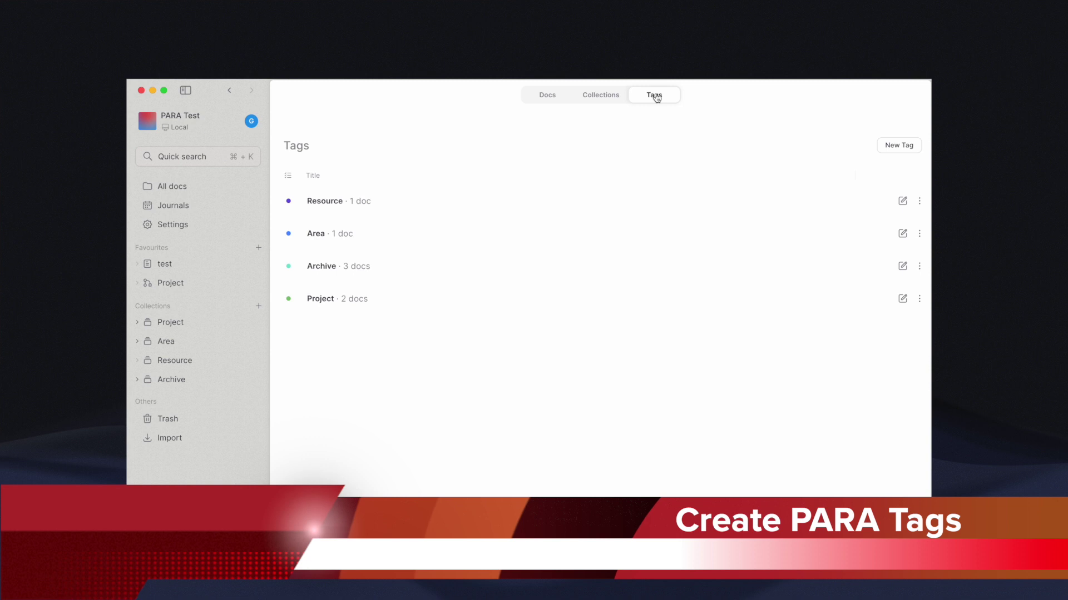
click(883, 149)
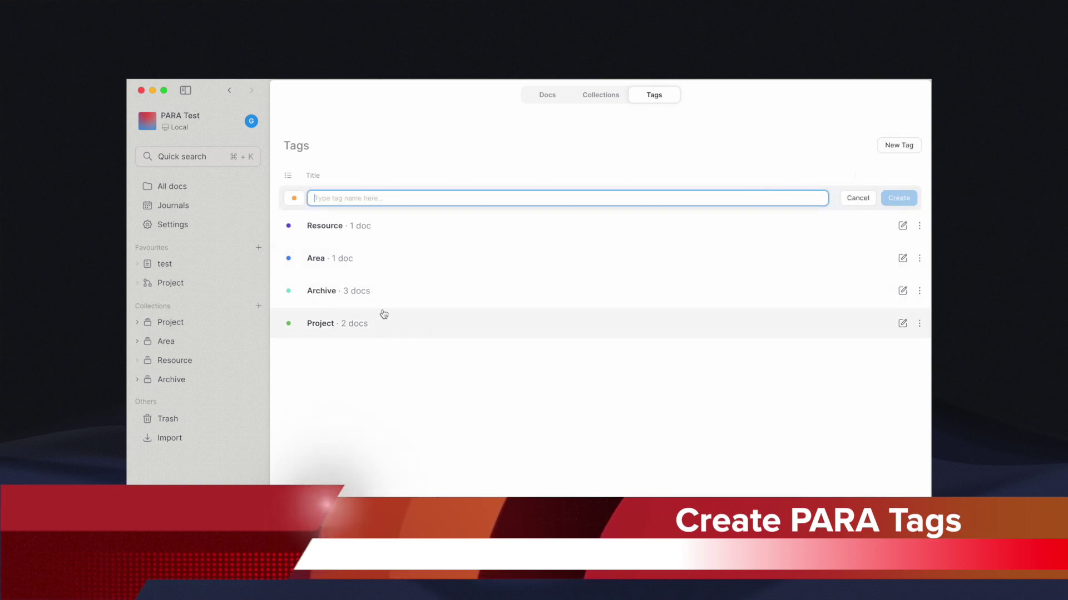
text(Project)
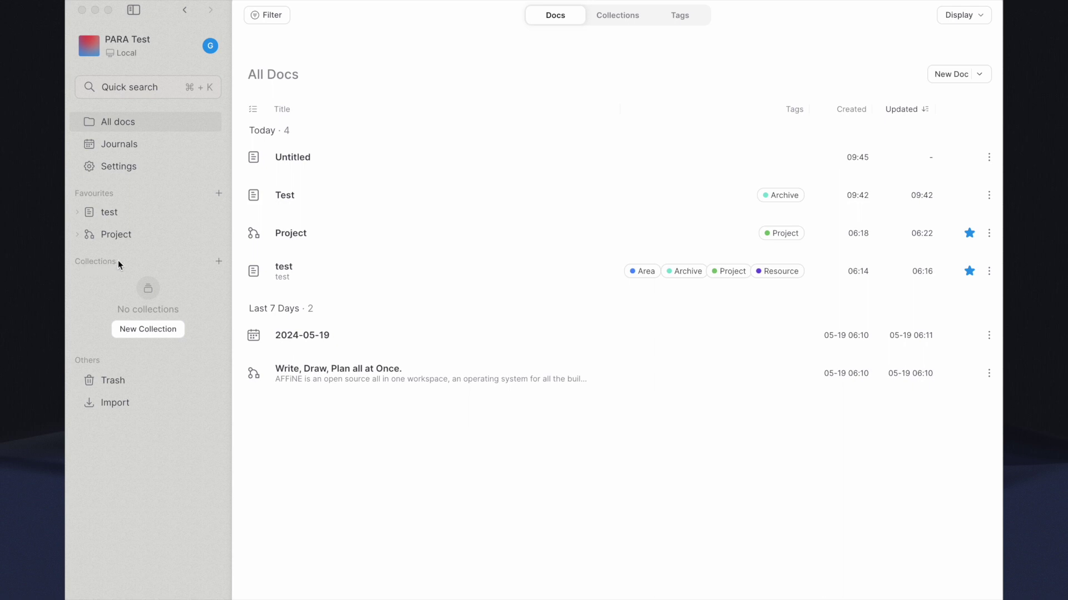
Create a new collection named Archive
click(219, 262)
text(Archive)
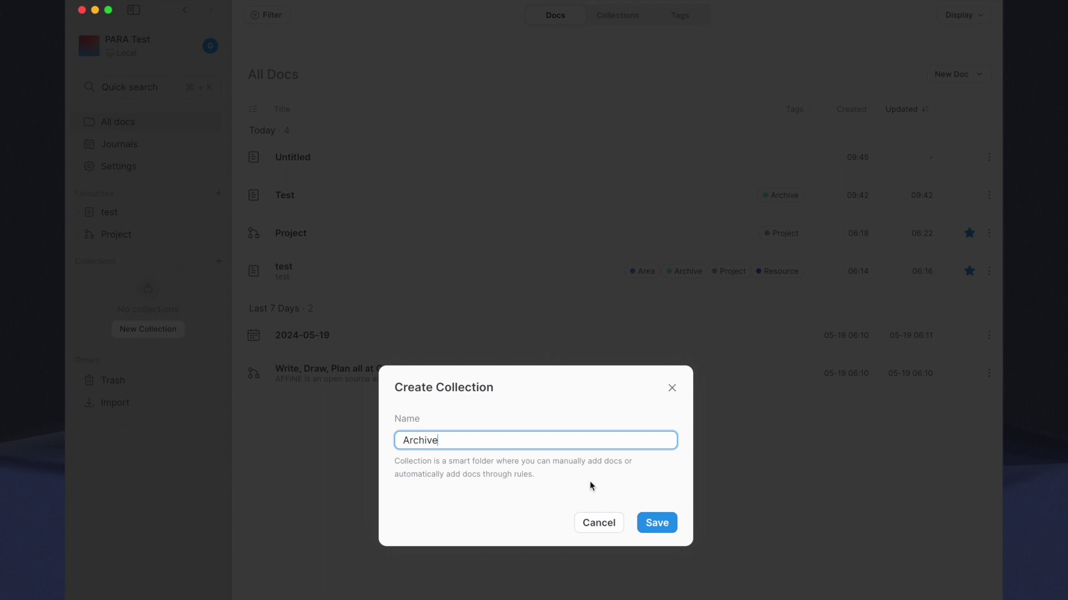
click(665, 528)
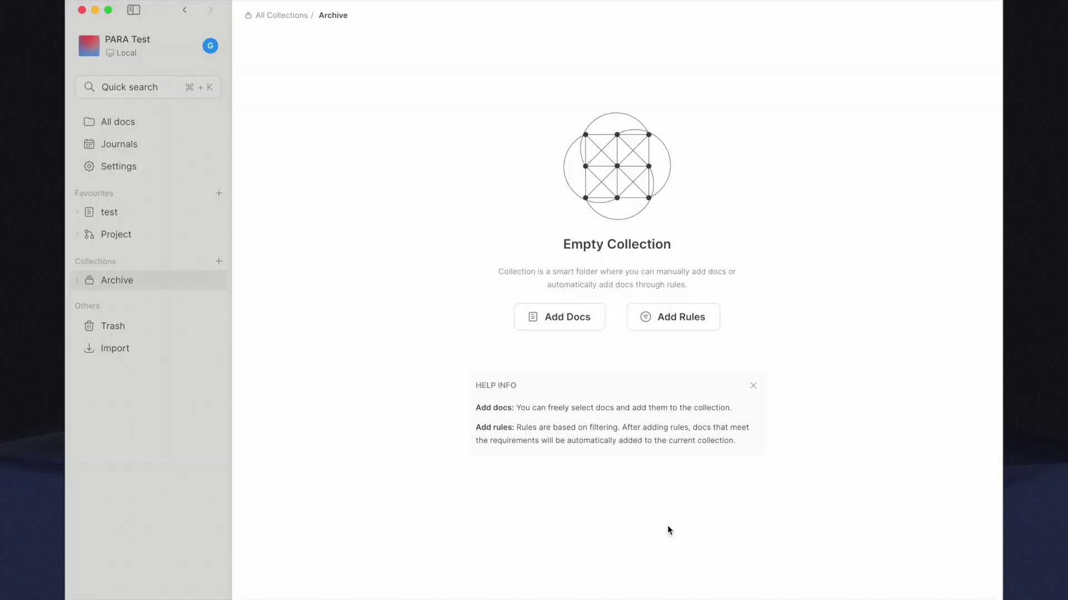
Add a rule to the Archive collection that includes docs whose Tags contain one of Archive
click(682, 324)
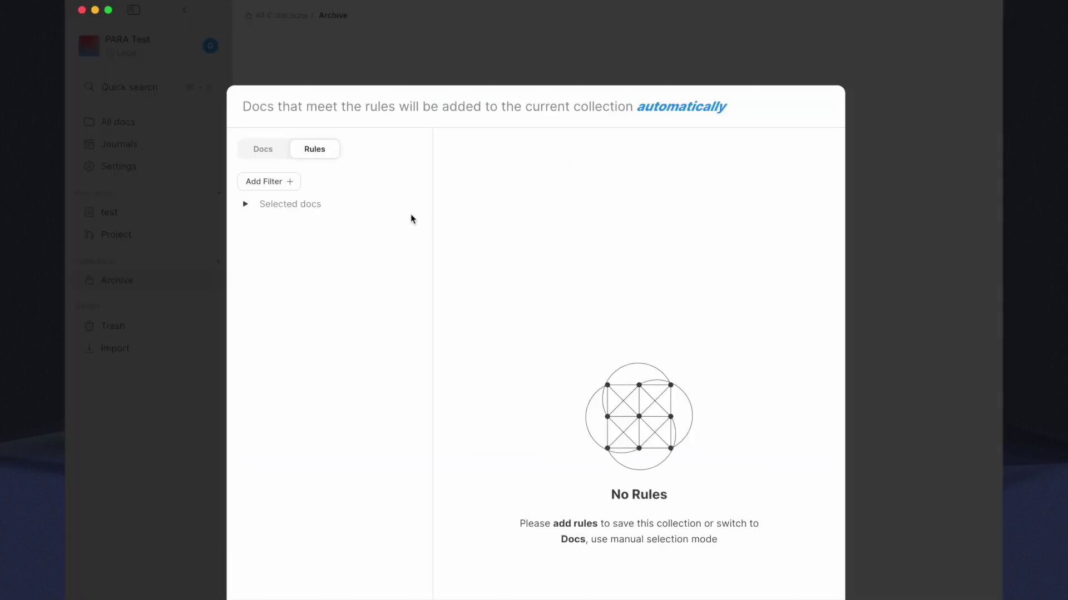
click(271, 191)
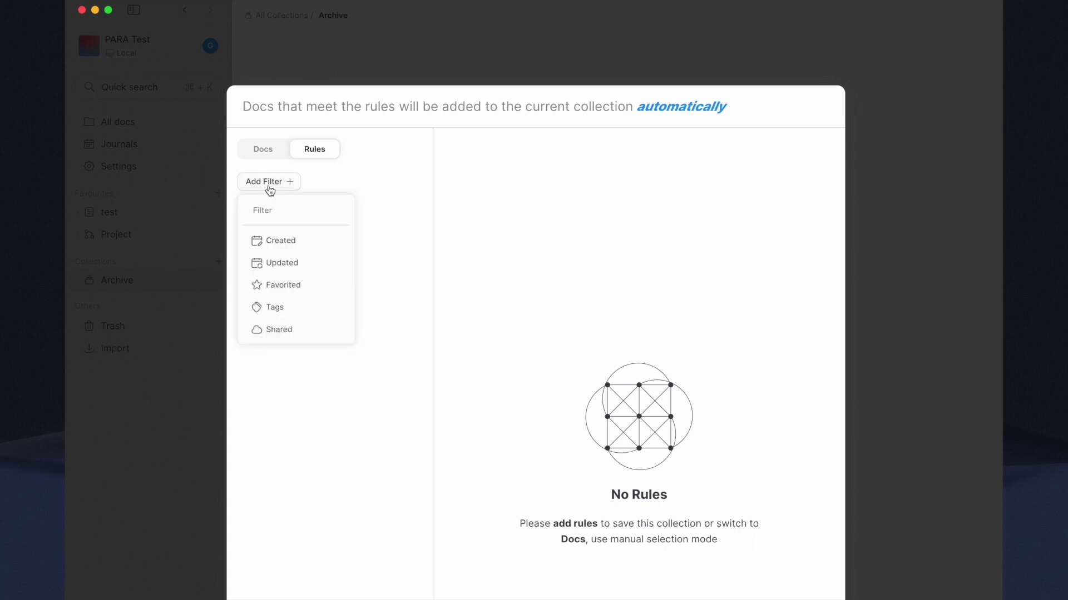
click(272, 307)
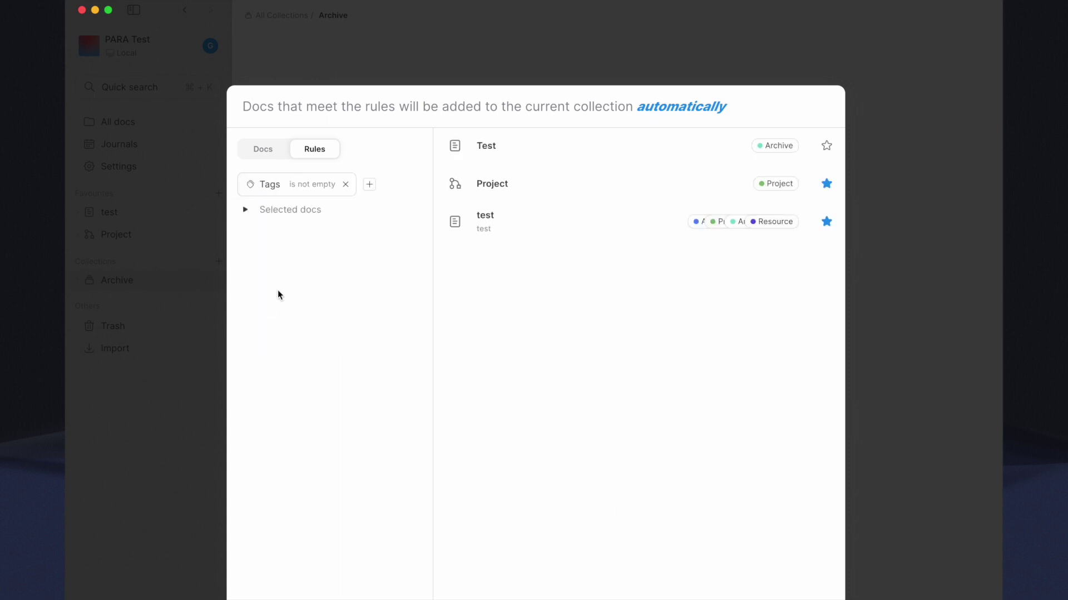
click(298, 188)
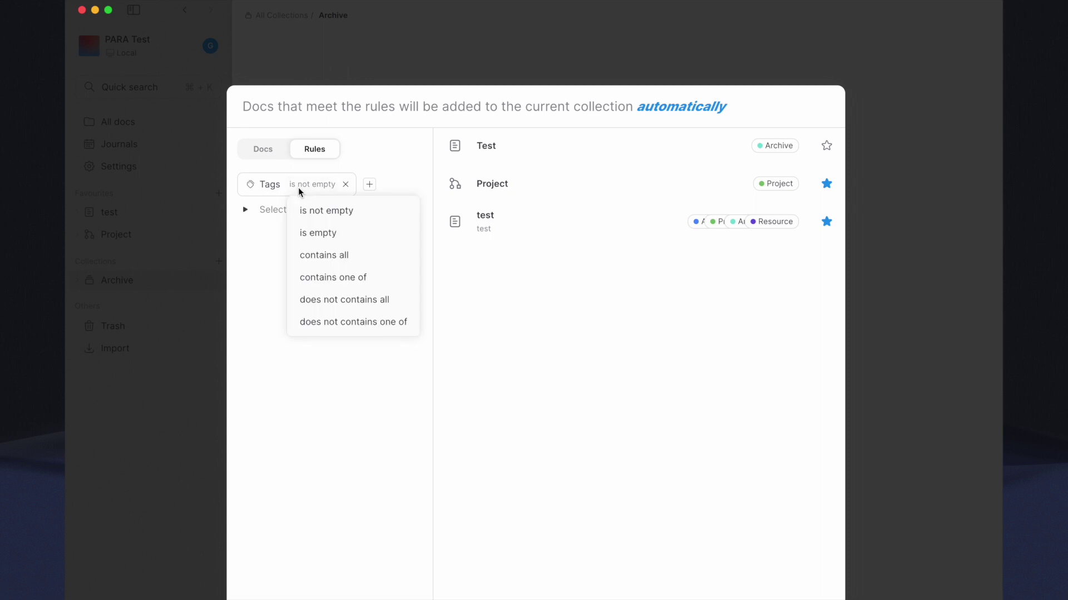
click(340, 278)
click(372, 187)
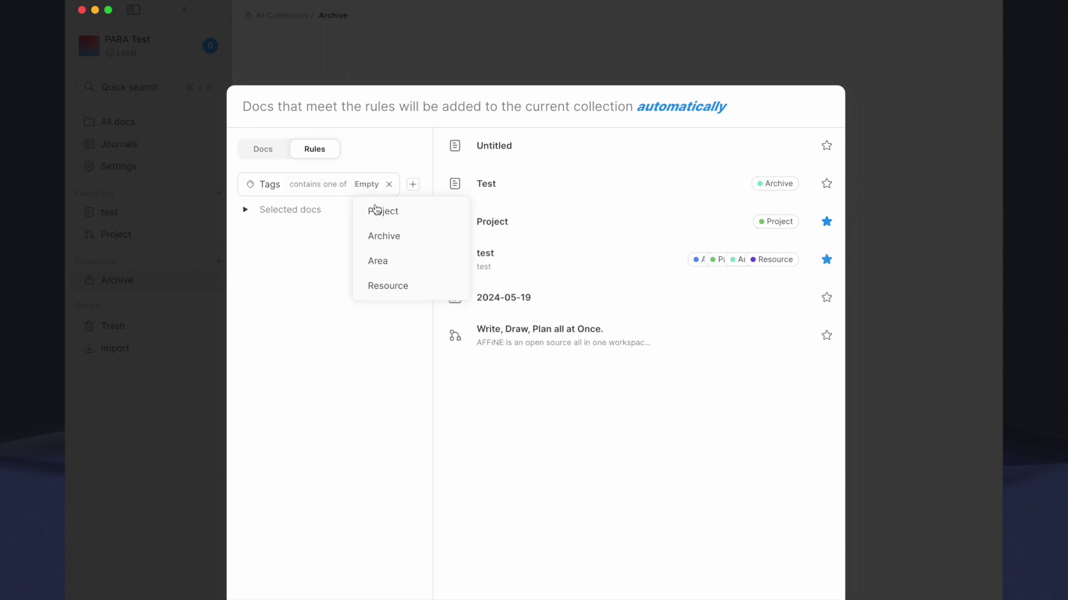
click(383, 237)
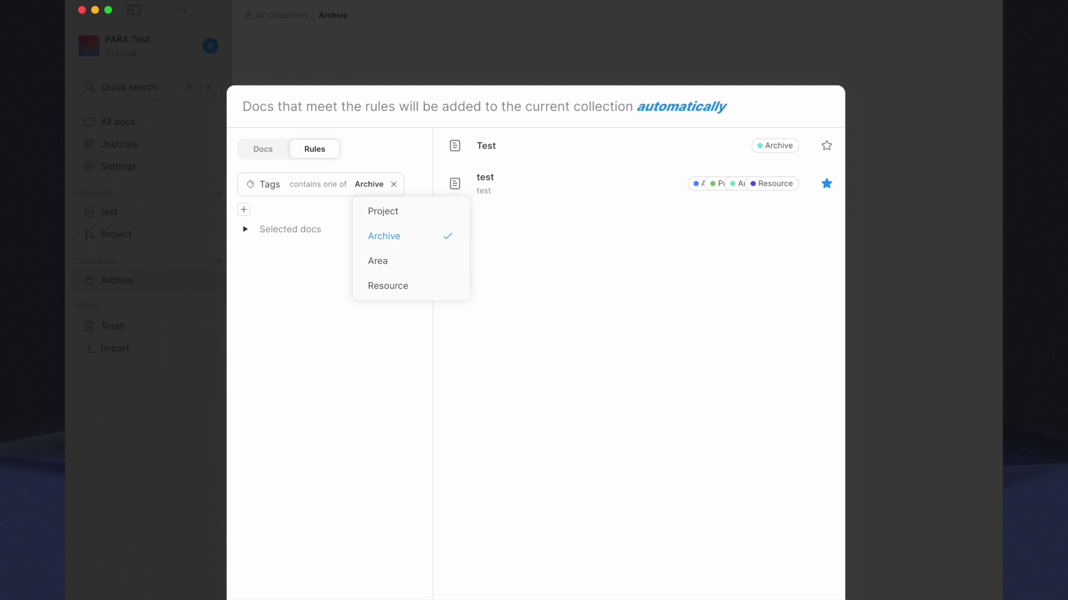
key(Escape)
key(Escape)
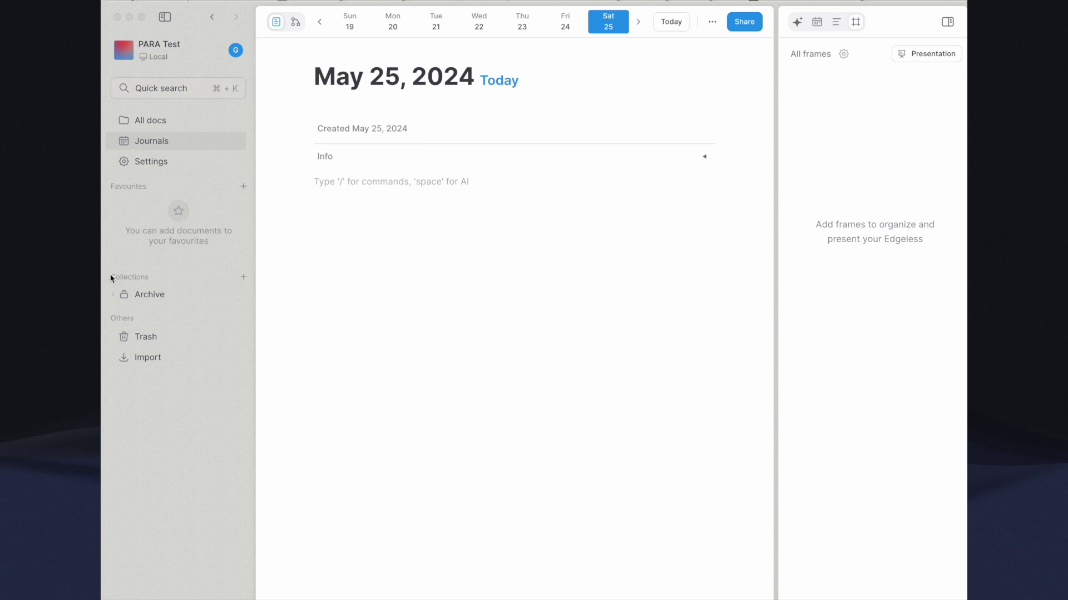
Create a new collection named Resource
click(241, 276)
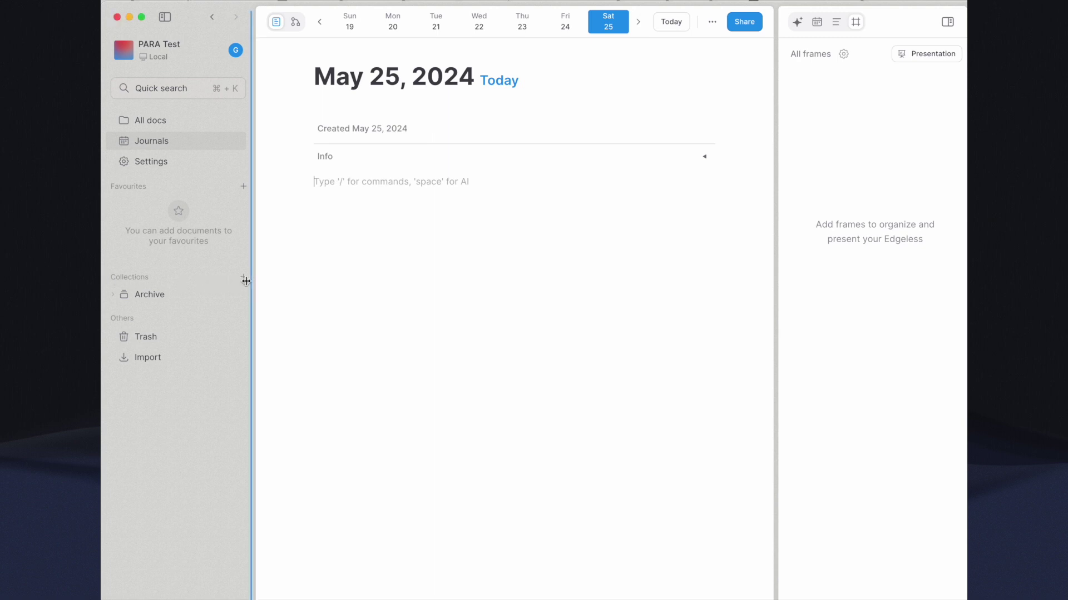
click(243, 280)
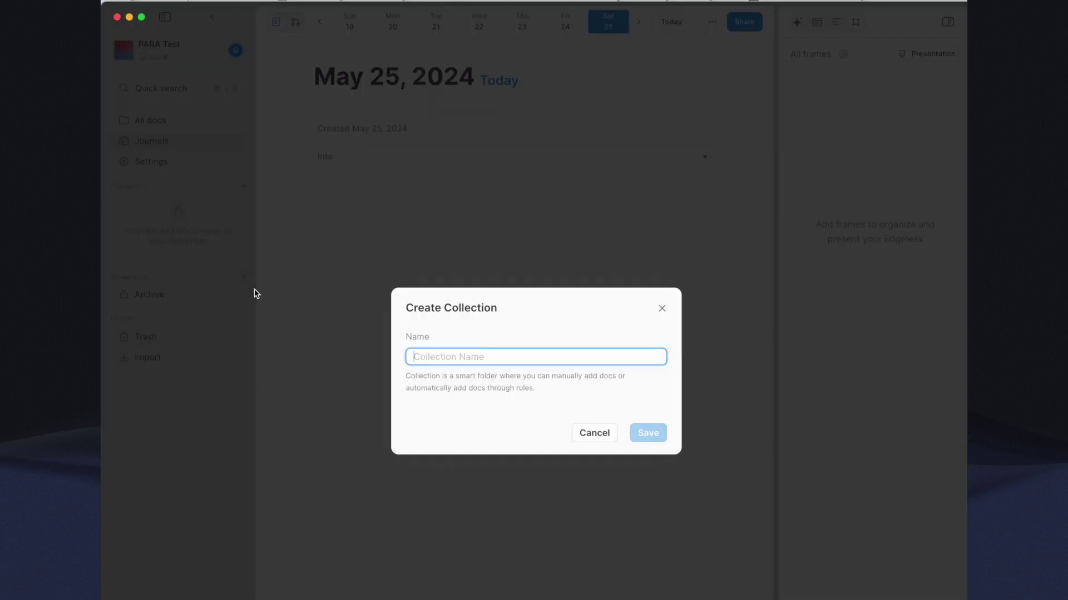
text(Resource)
key(Return)
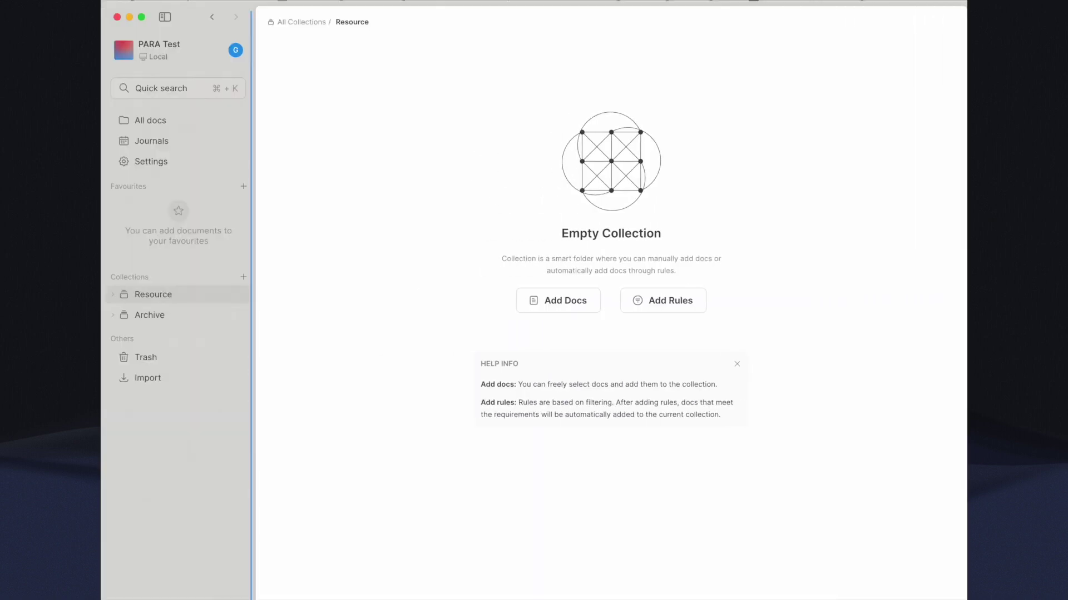
Add a rule to the Resource collection that includes docs whose Tags contain one of Resource
click(639, 303)
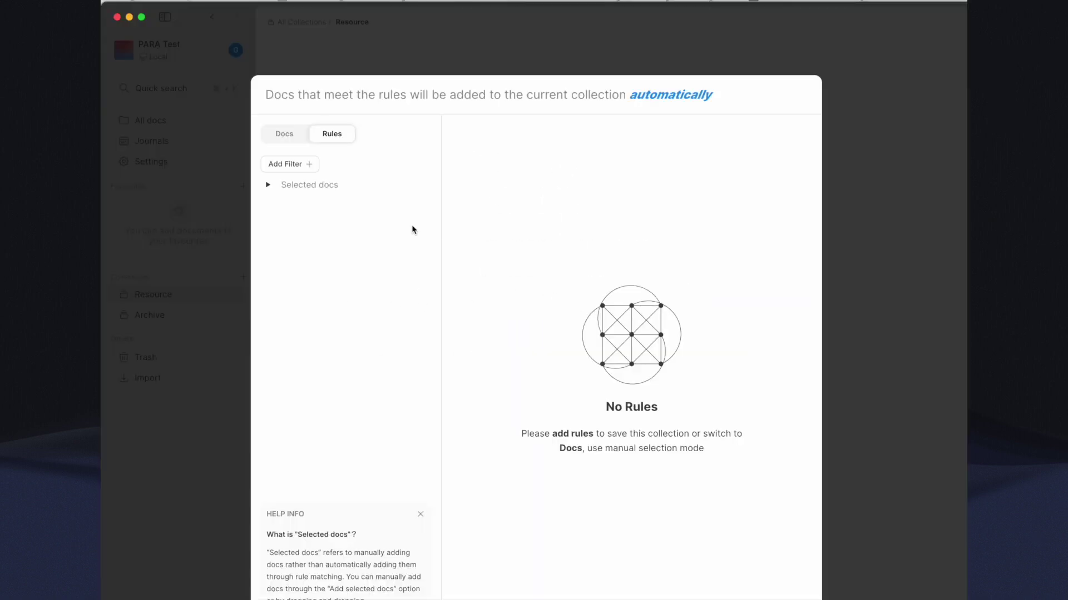
click(295, 166)
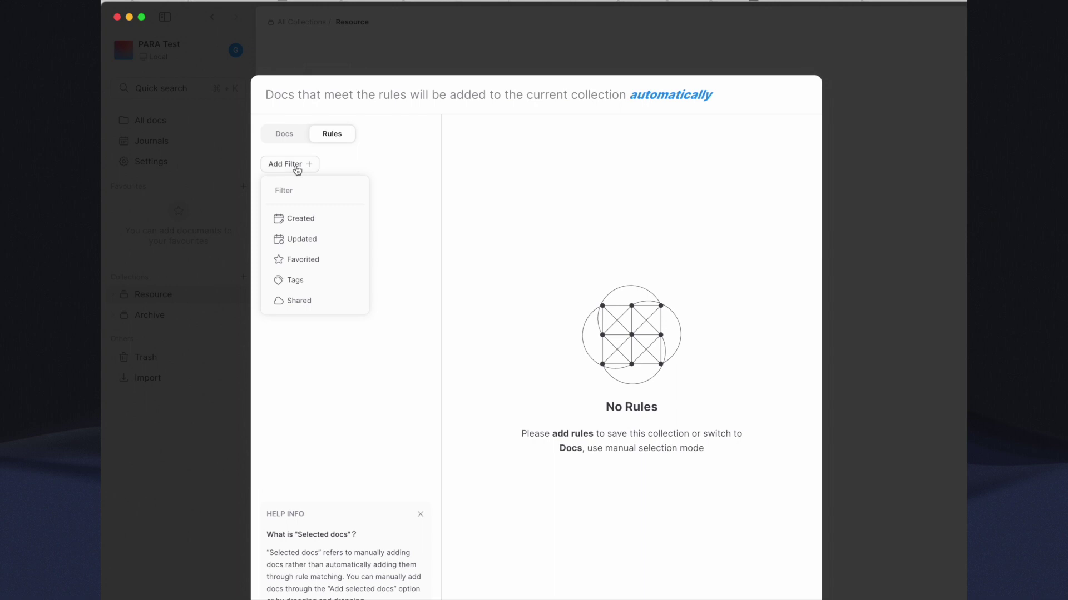
click(294, 284)
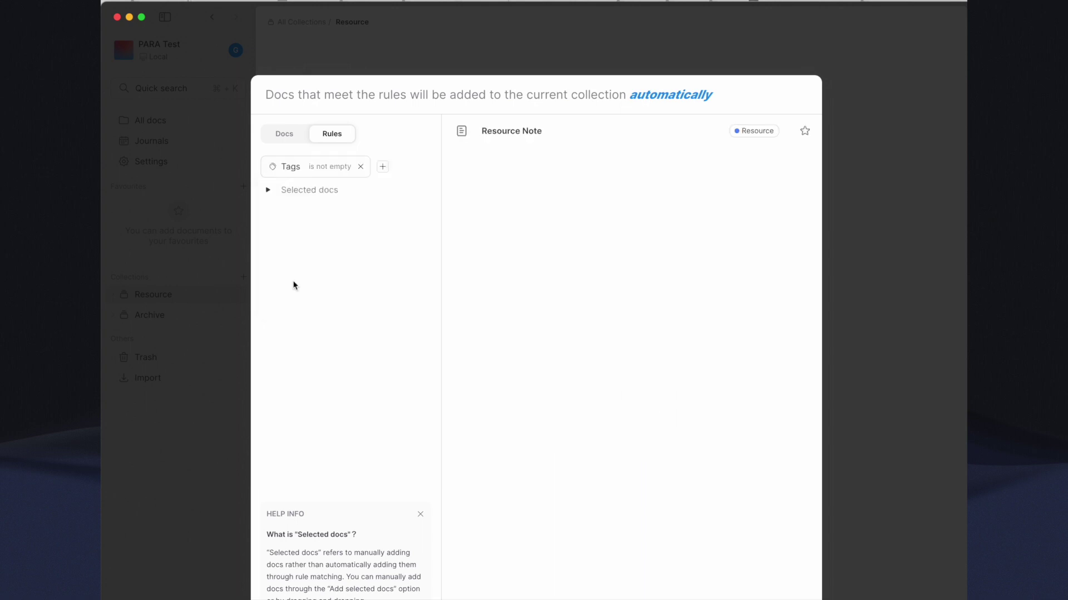
click(326, 167)
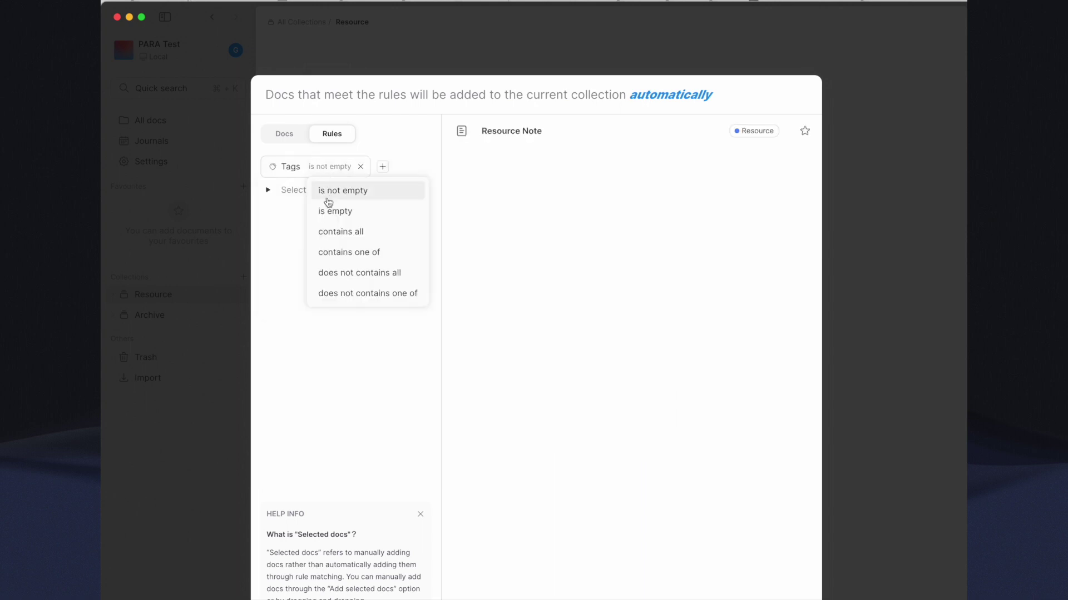
click(340, 252)
click(374, 170)
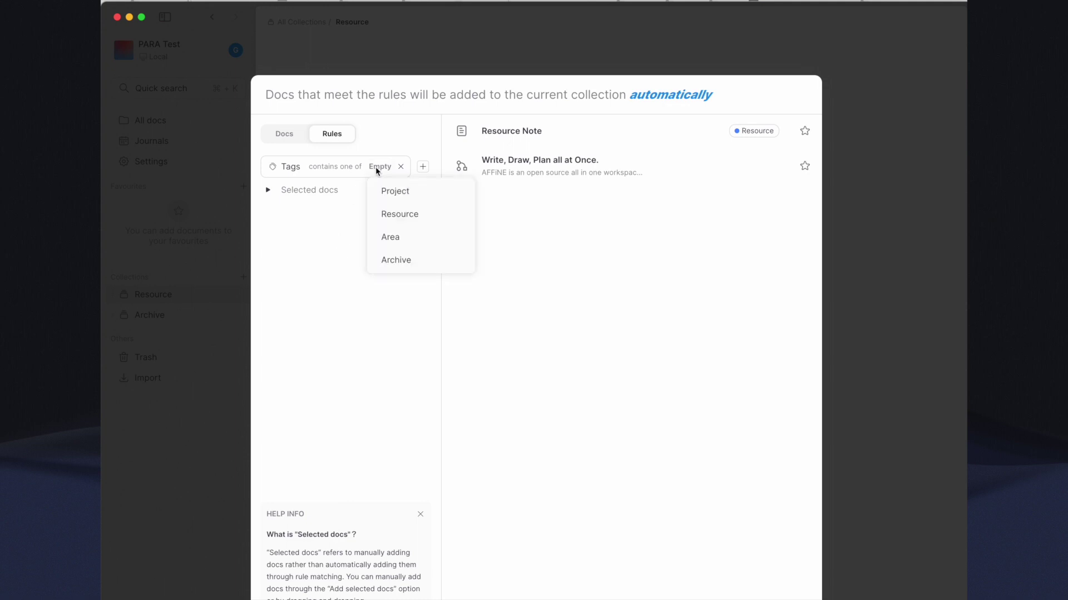
click(390, 214)
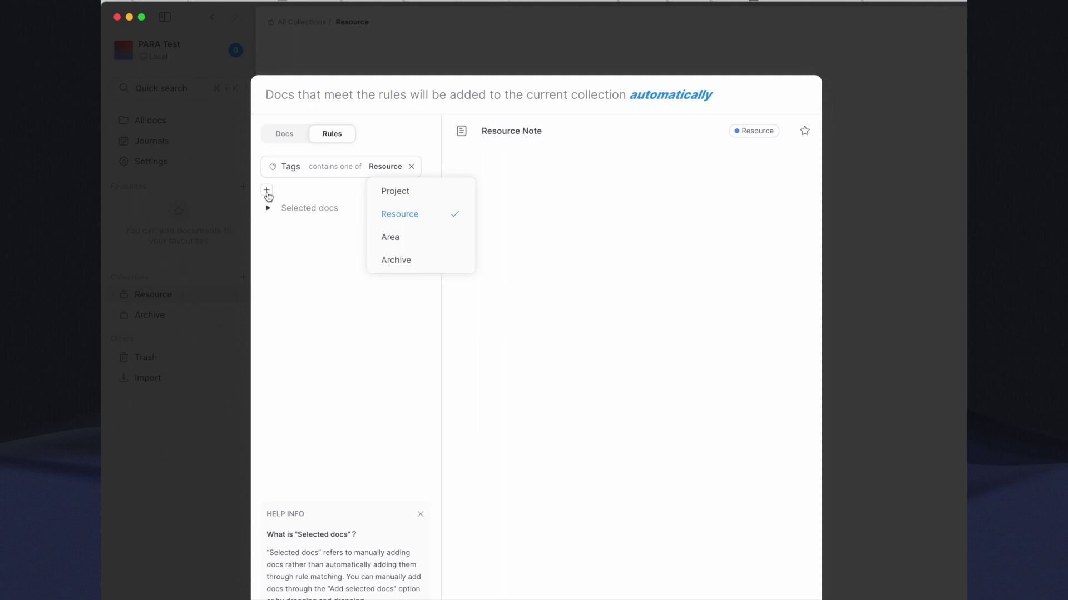
Add a second Tags filter to the Resource collection with "does not contains one of" set to Archive
click(267, 194)
click(267, 192)
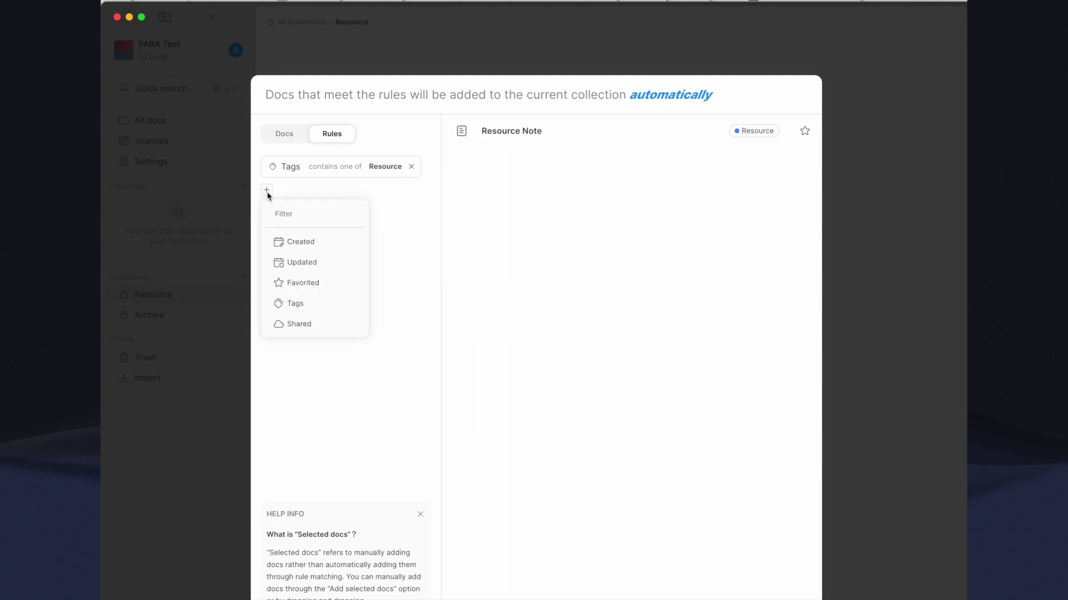
click(295, 303)
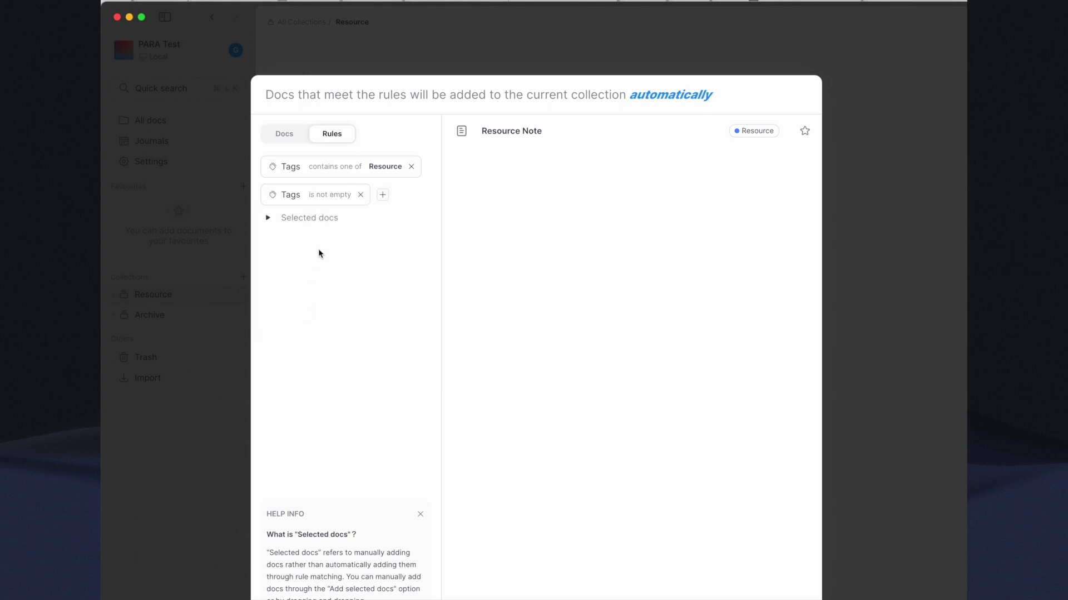
click(329, 194)
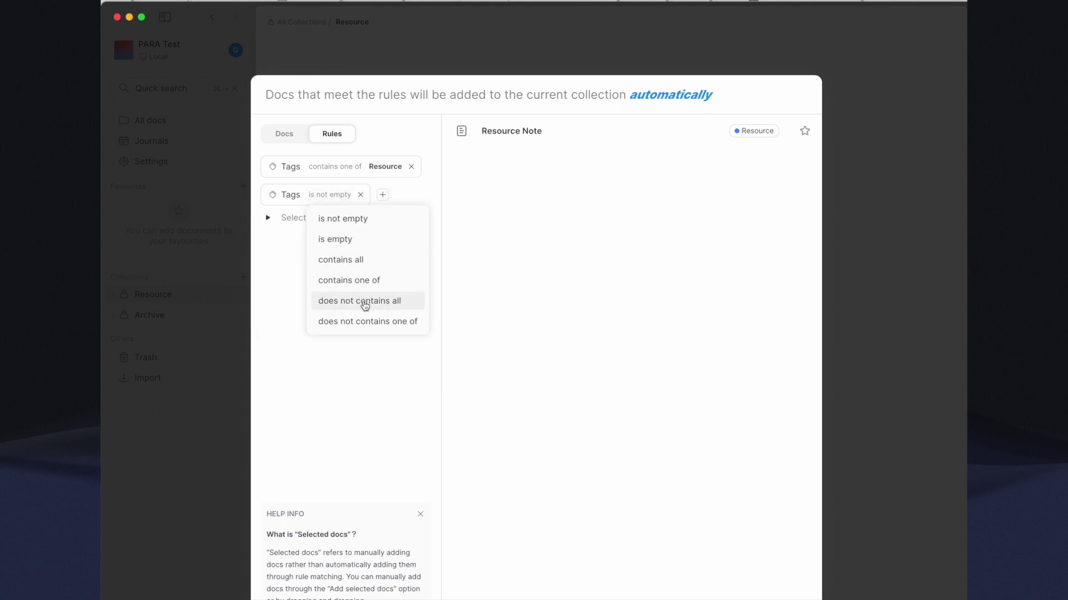
click(365, 320)
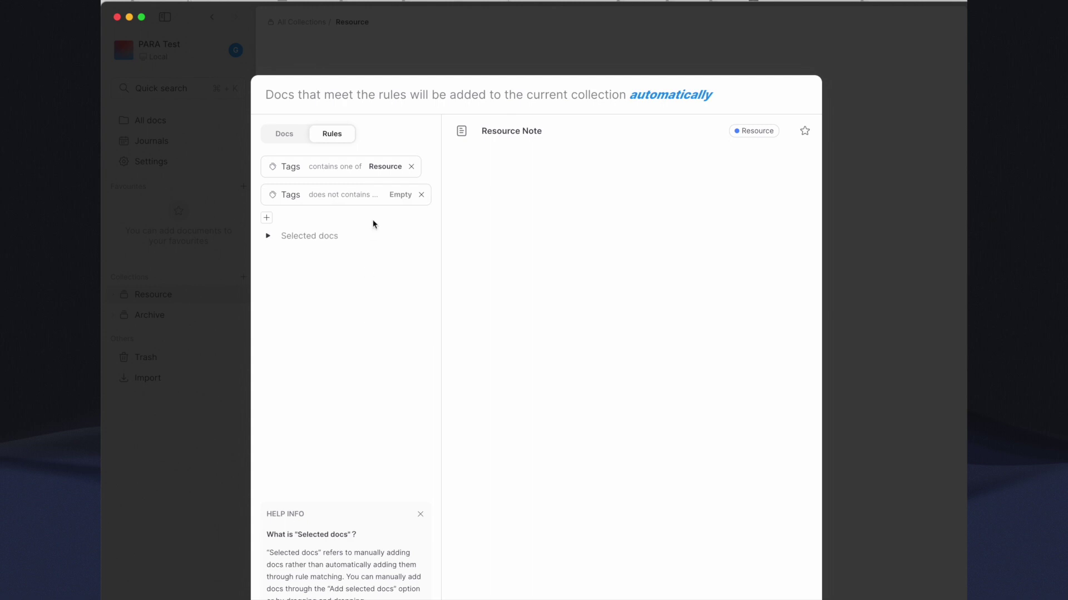
click(398, 194)
click(409, 289)
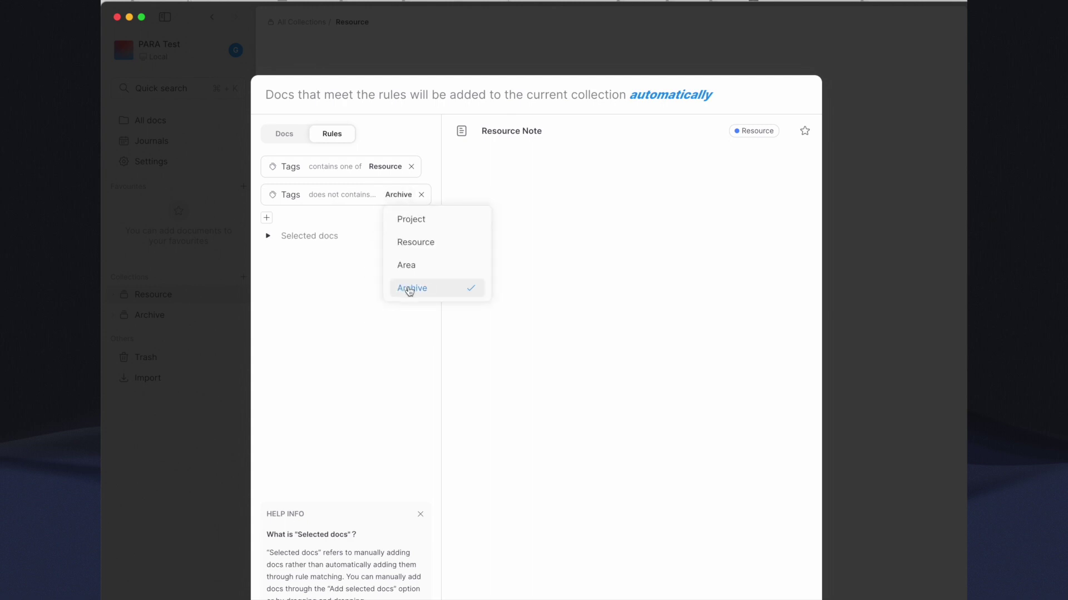
key(Escape)
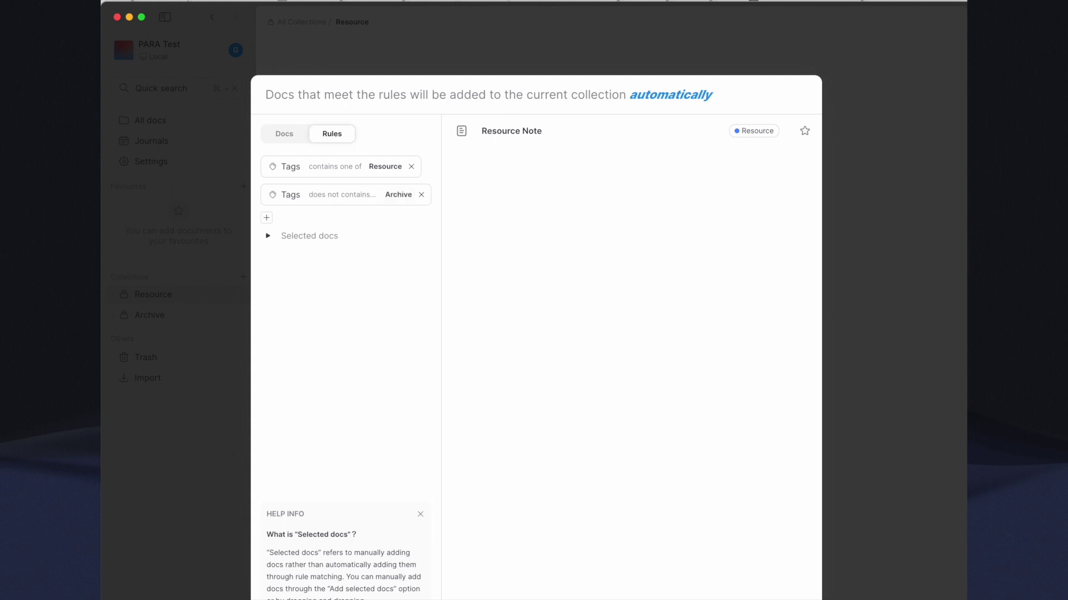
key(Escape)
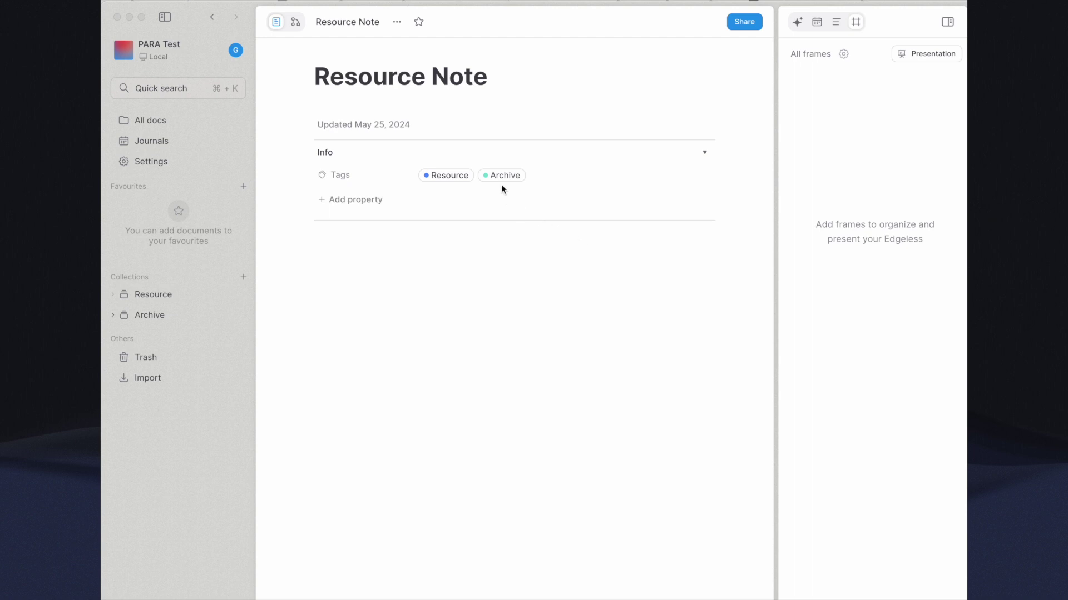
View the contents of the Resource collection and the Archive collection to check where Resource Note is listed
click(158, 297)
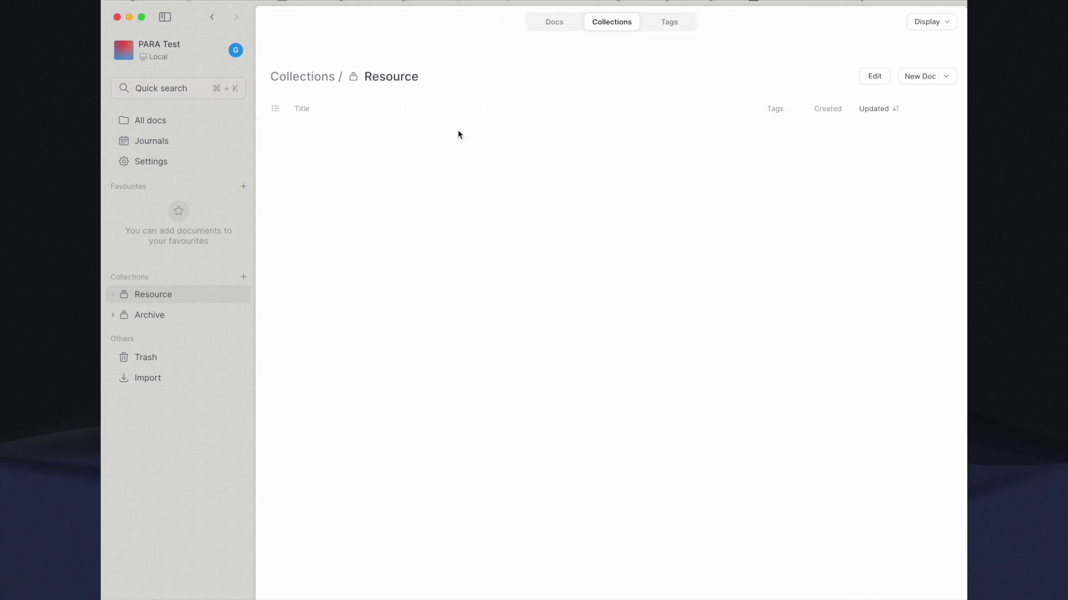
click(162, 315)
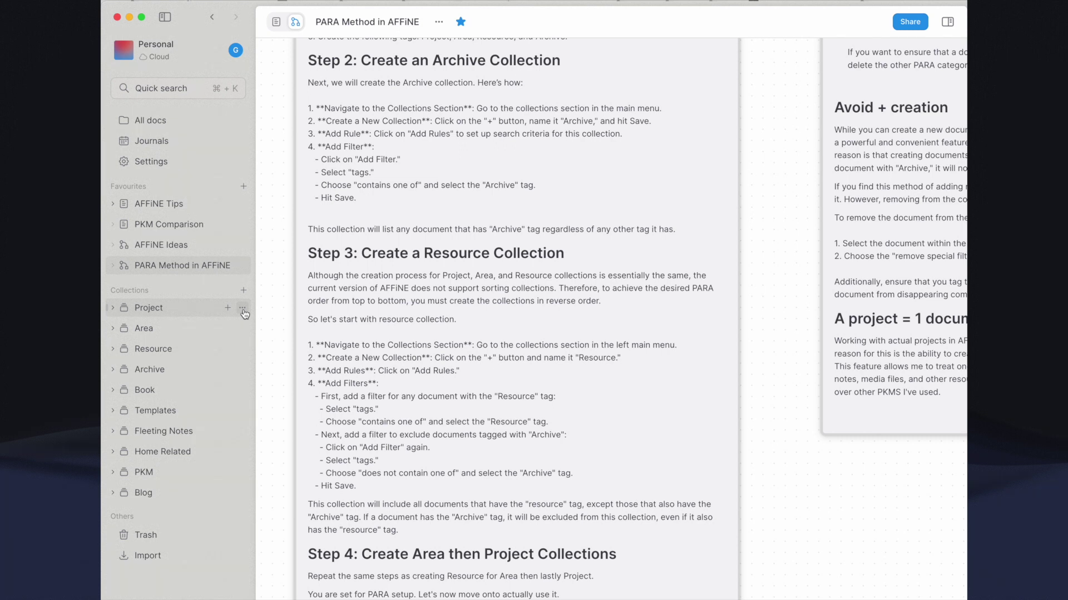
Add the Project collection to favourites and move its entry up to AFFiNE Tips in the favourites list
click(243, 310)
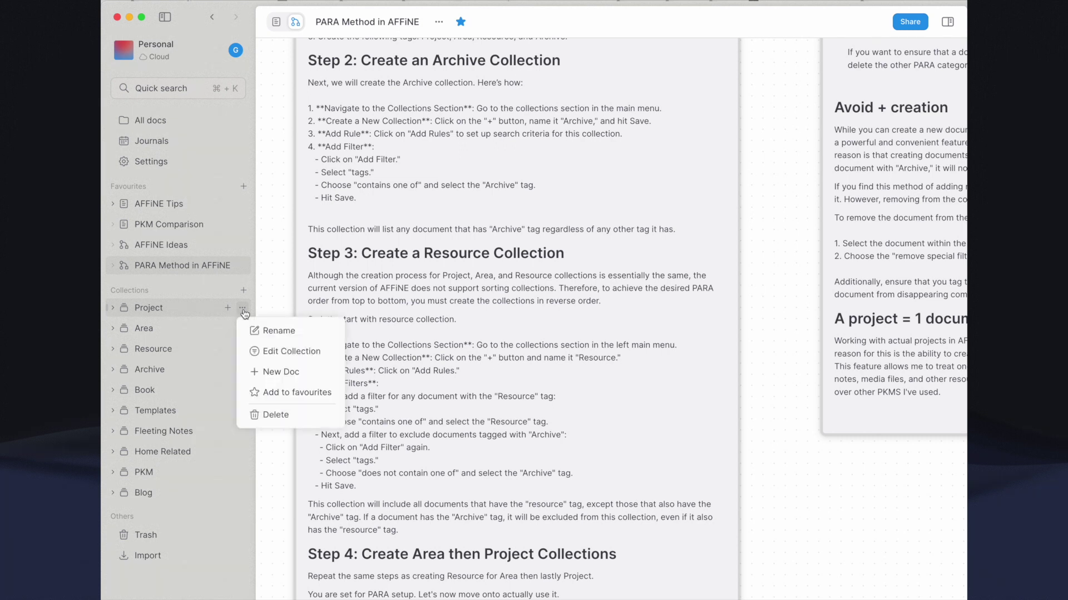
click(287, 391)
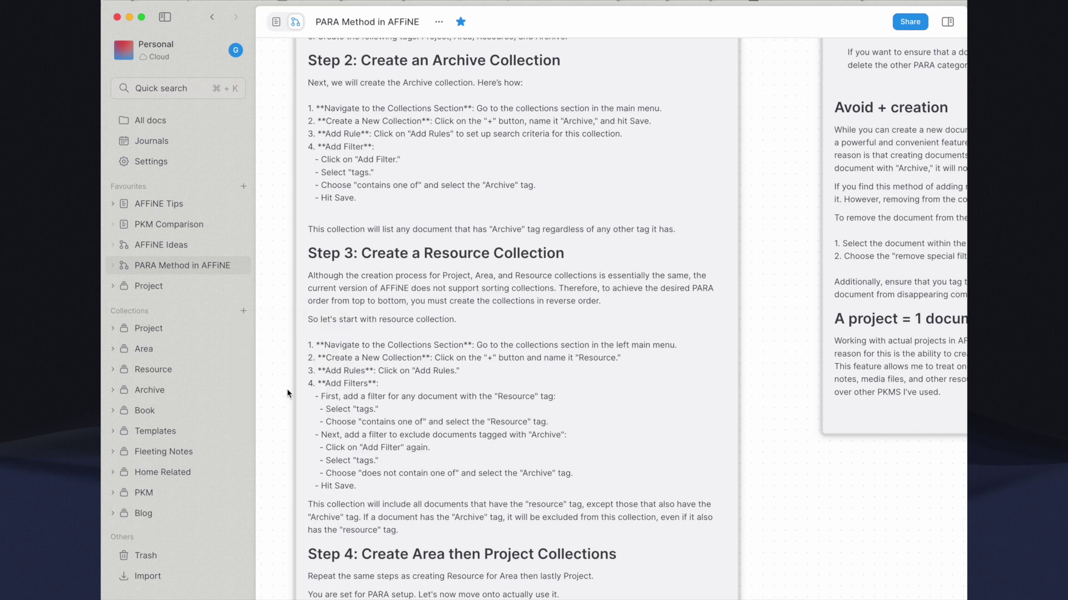
drag(158, 286, 167, 210)
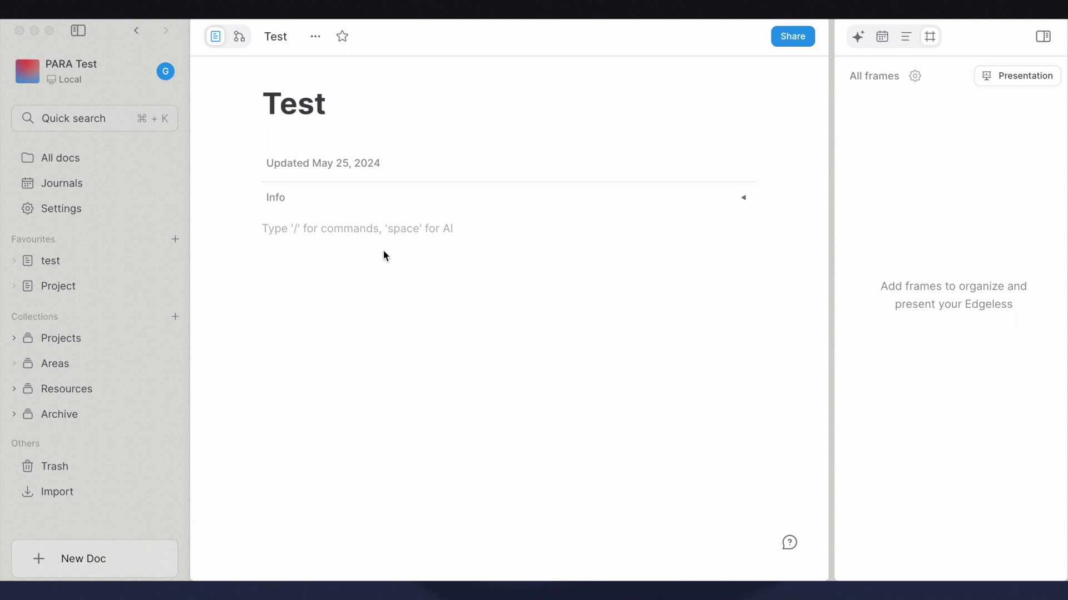
Tag the Test doc with Project and Resource, and check its listing in the Projects and Resources collections
click(494, 201)
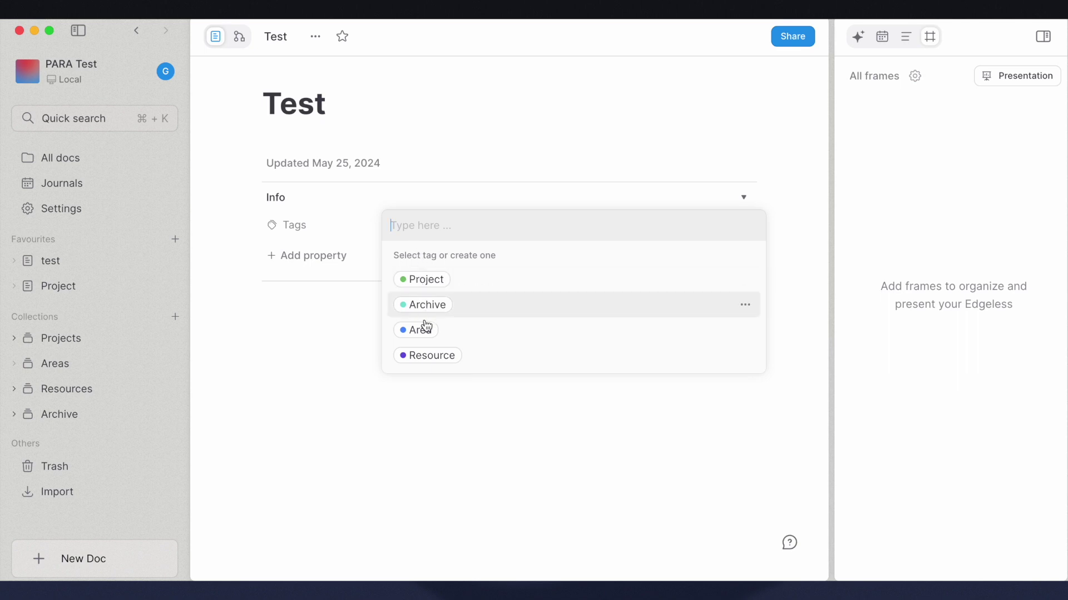
click(434, 284)
click(436, 354)
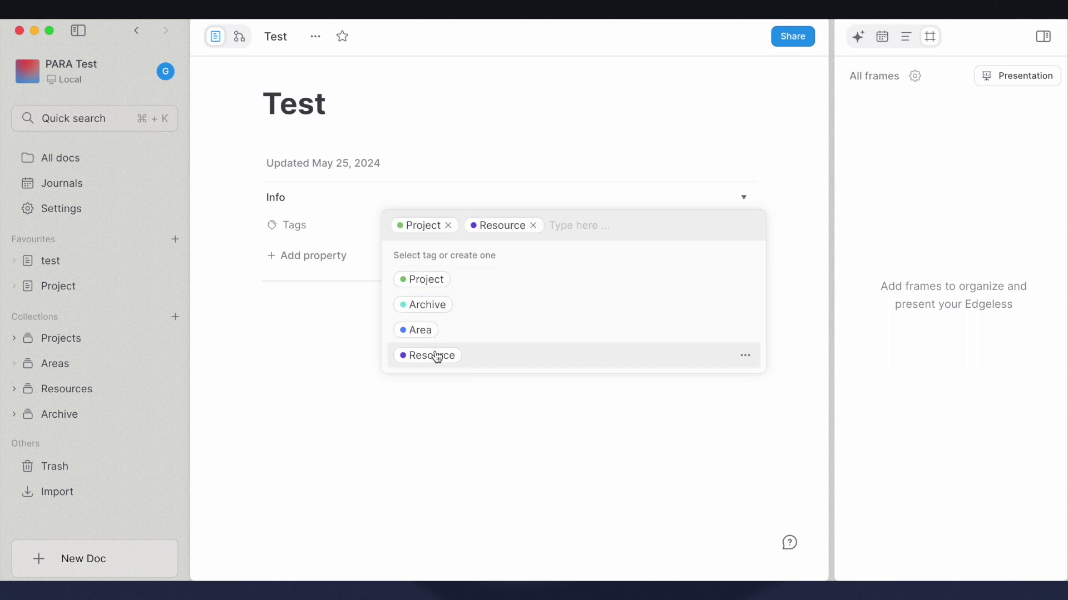
click(379, 389)
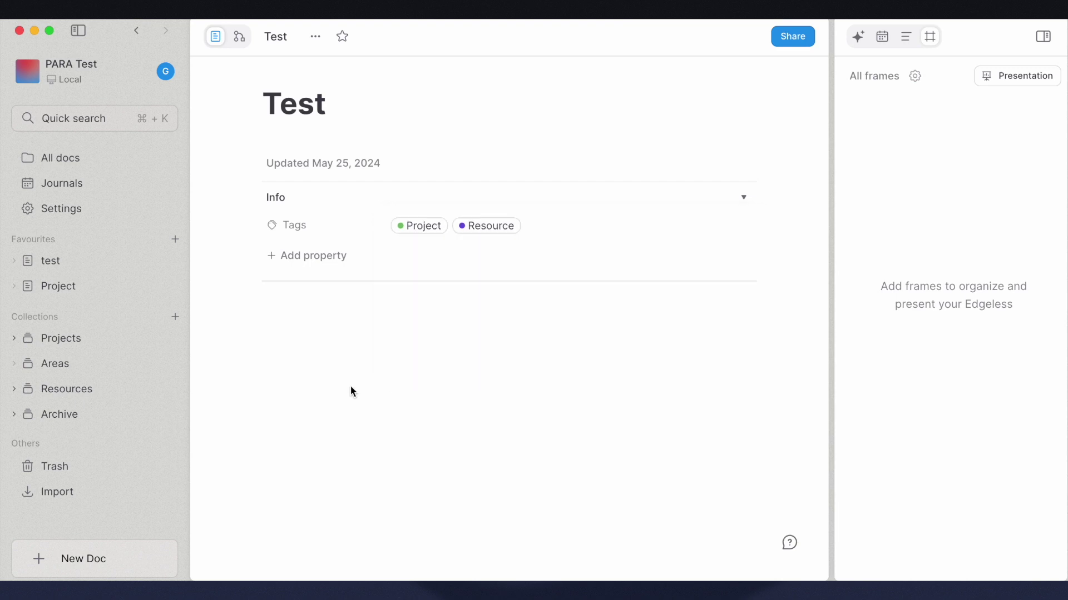
click(96, 347)
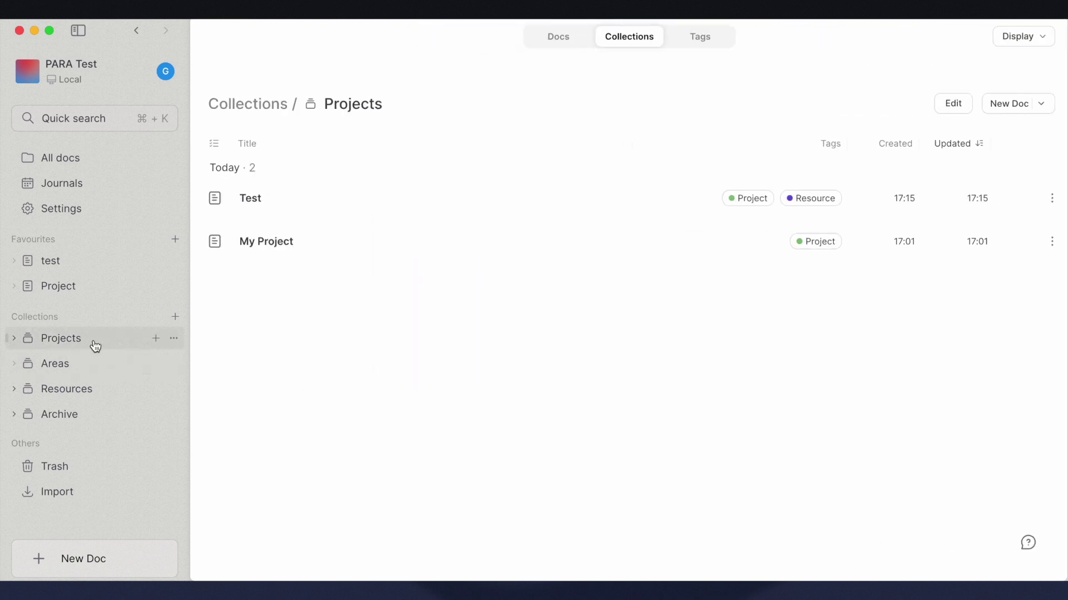
click(92, 395)
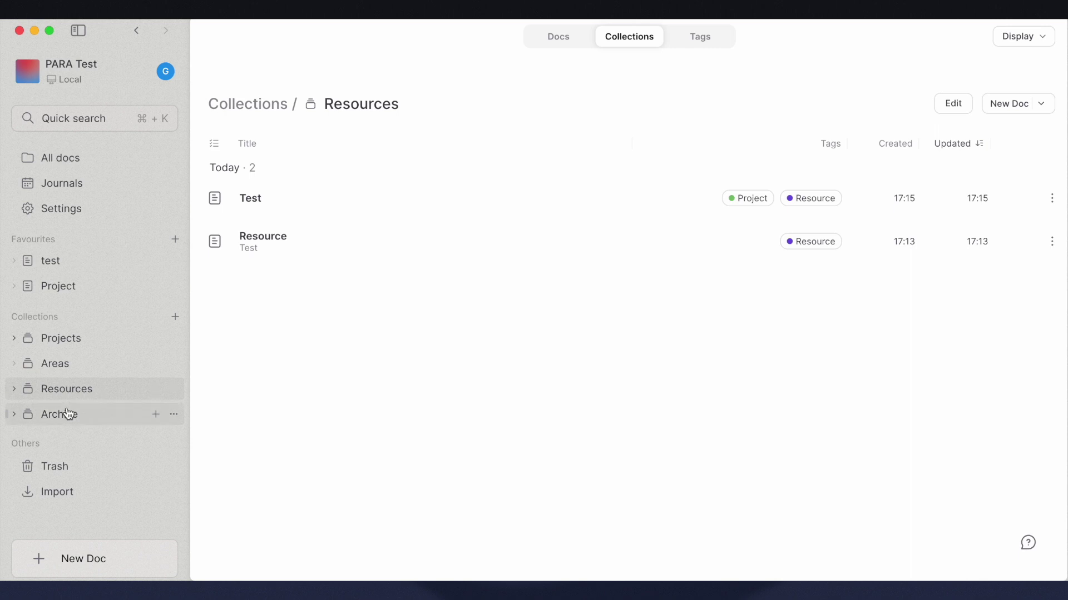
Add the Archive tag to the Resource doc and reopen the Resources collection
click(277, 254)
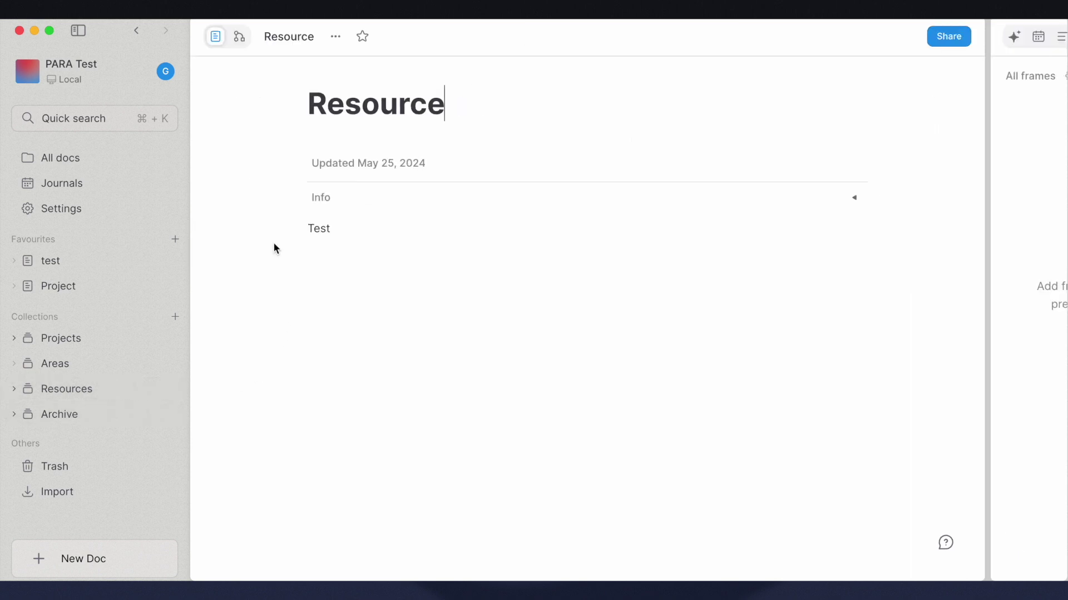
click(577, 199)
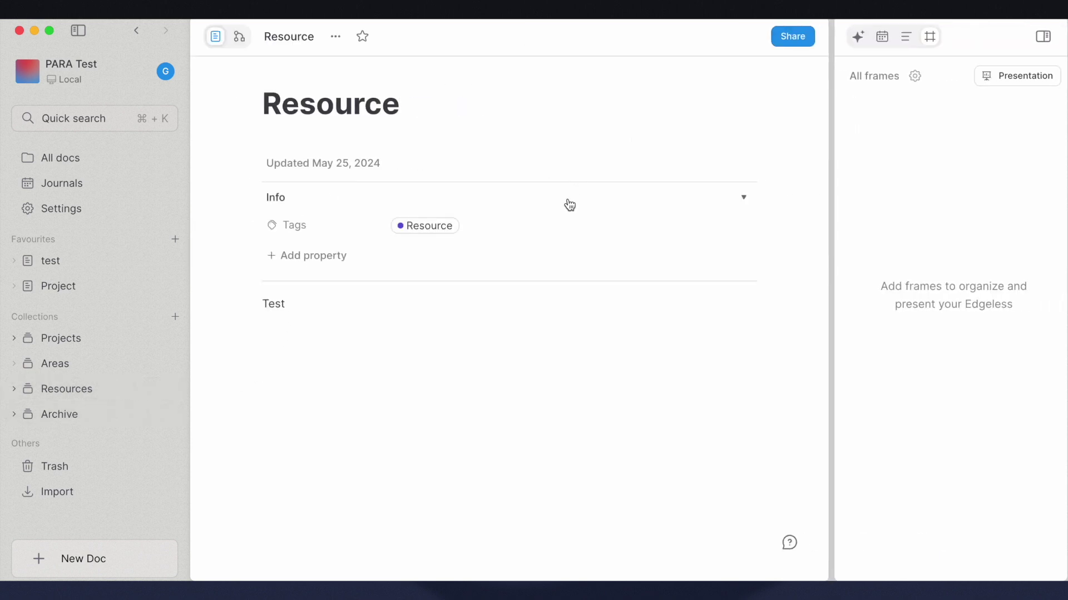
click(509, 229)
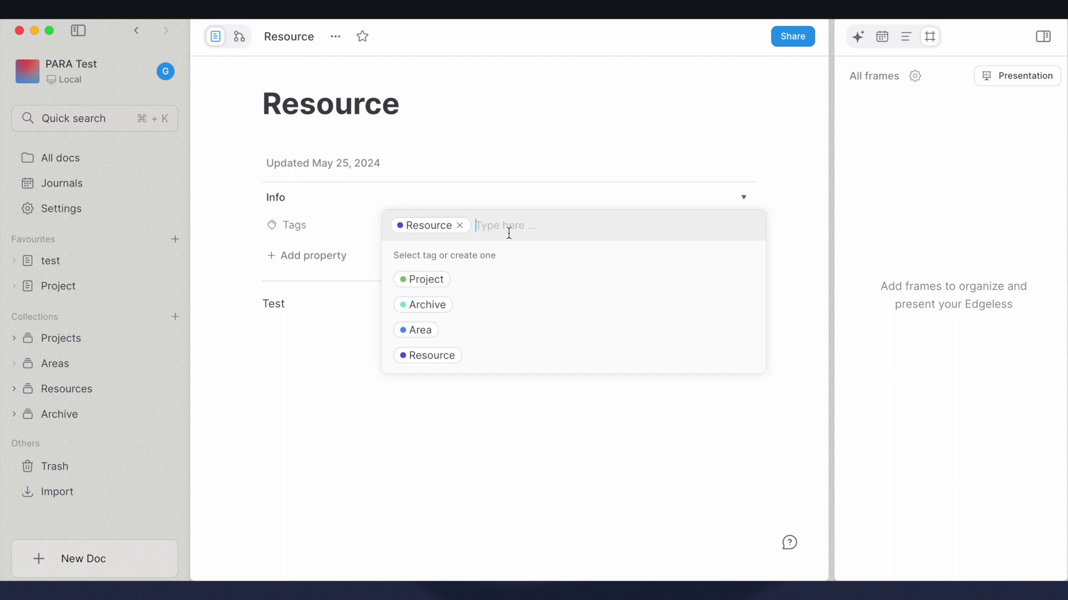
click(425, 304)
click(322, 341)
click(81, 397)
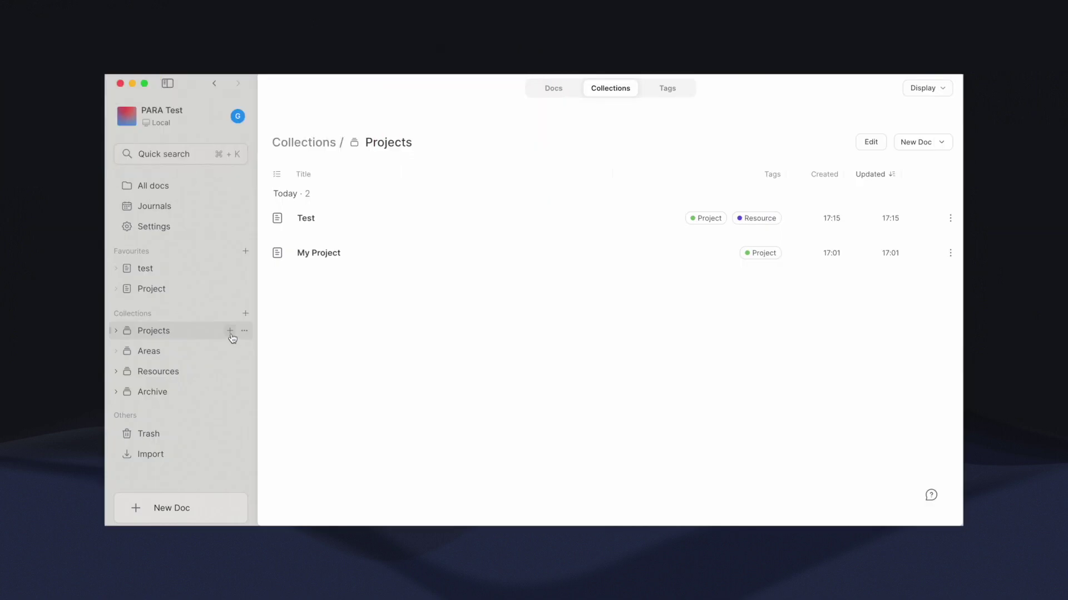
Create a new doc directly inside the Projects collection and title it "tst 1"
click(230, 331)
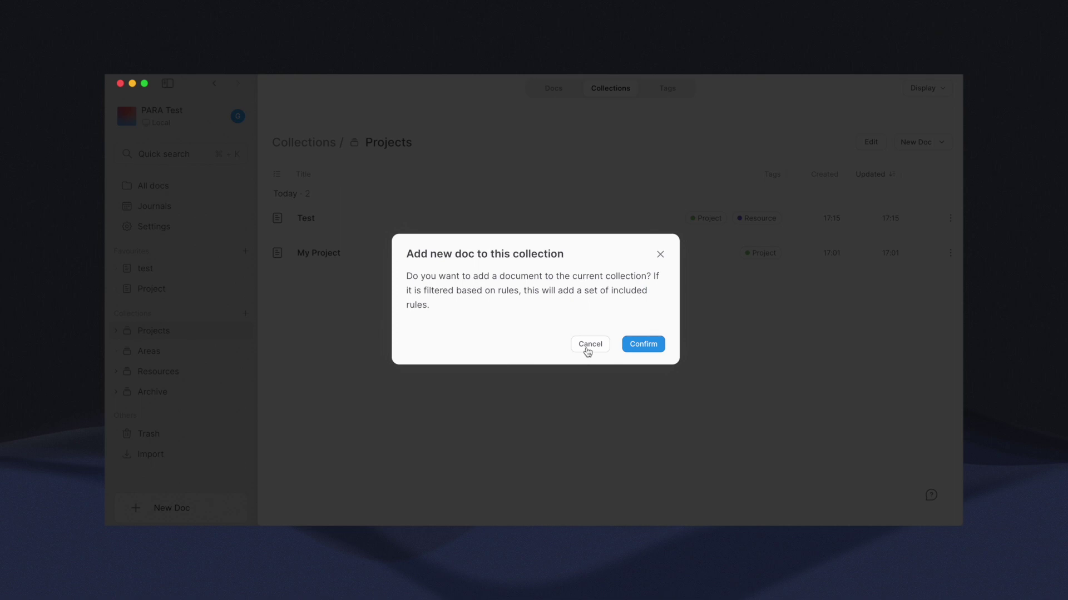
click(643, 344)
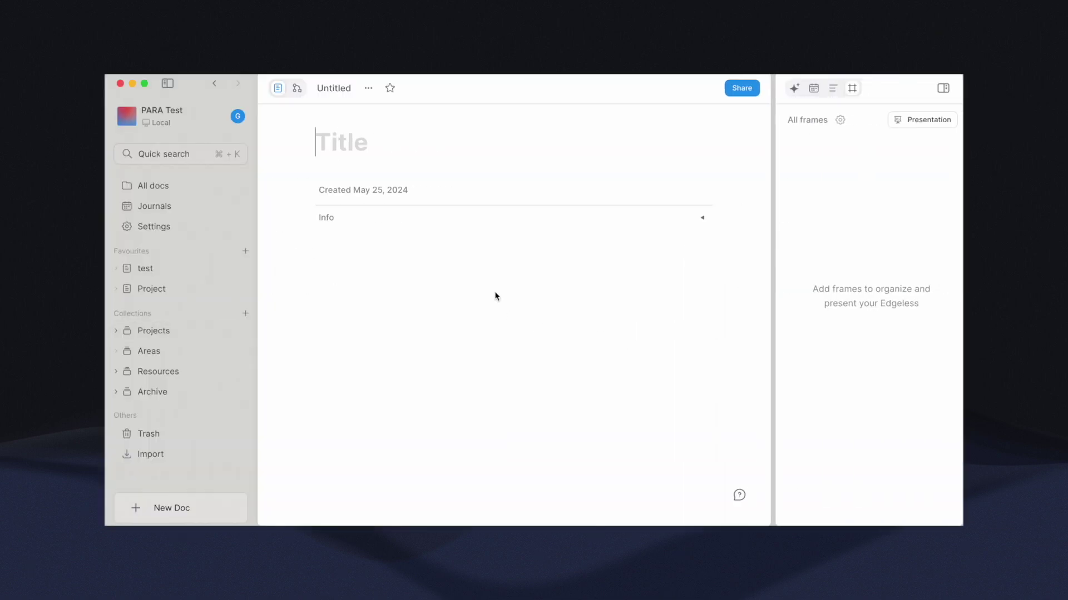
text(tst)
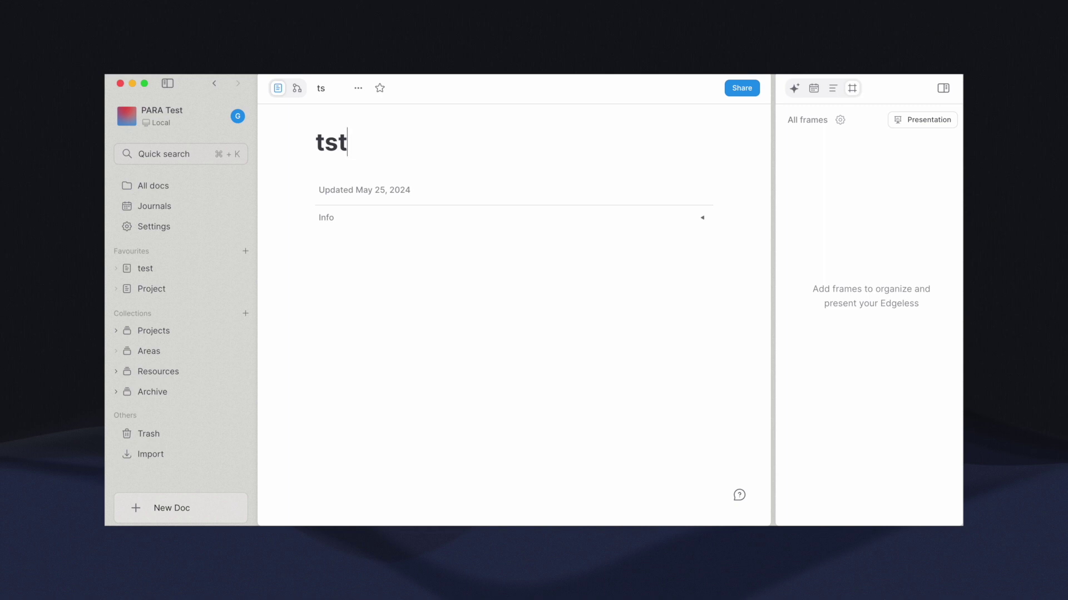
text( 1)
Tag the tst 1 doc with Archive only, without the Project tag
click(519, 214)
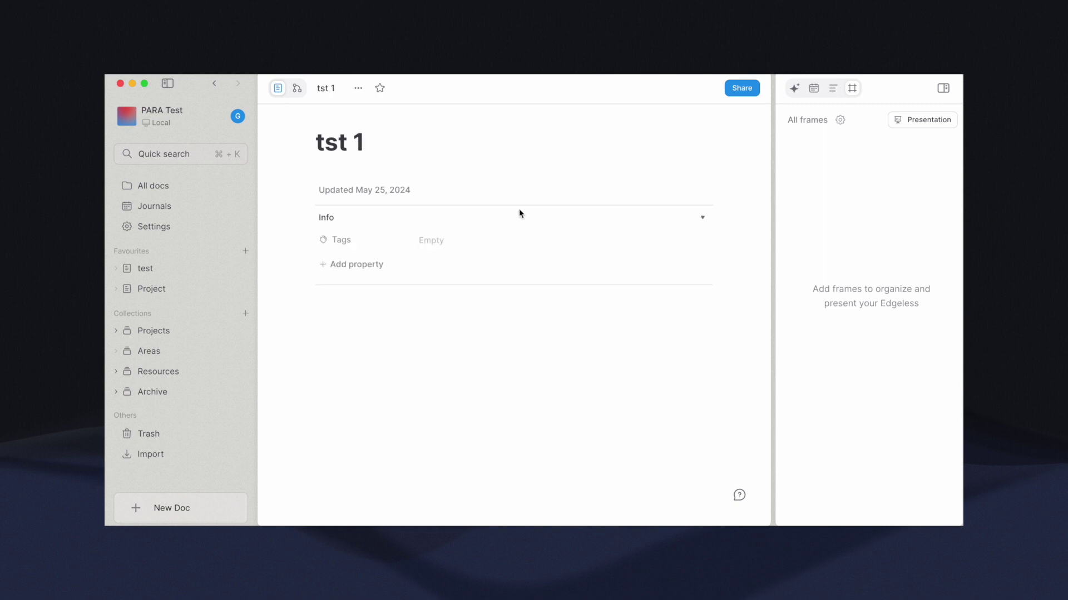
click(446, 243)
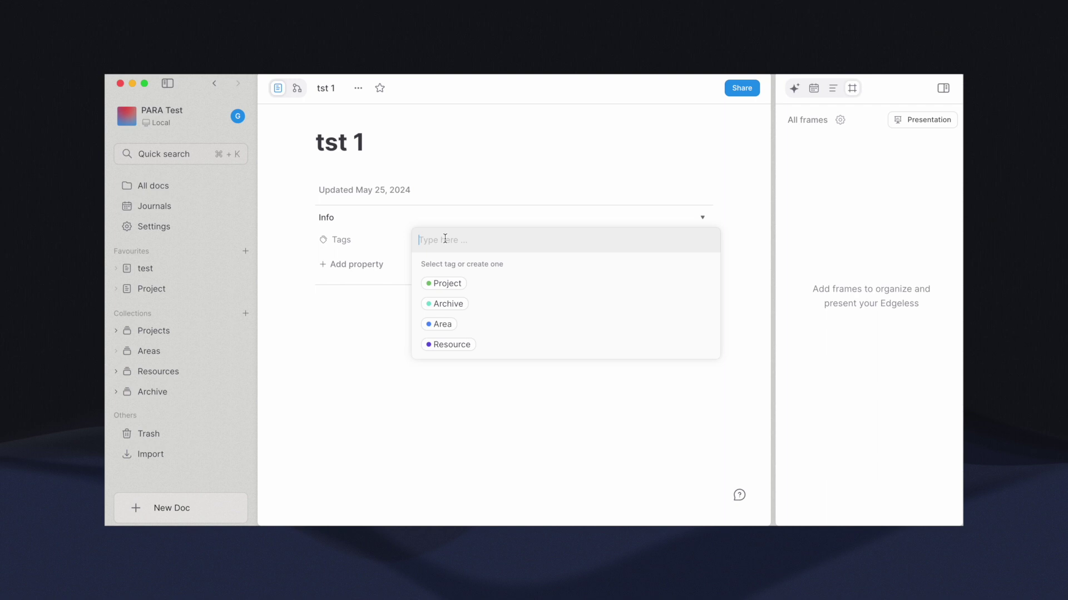
click(454, 286)
click(458, 307)
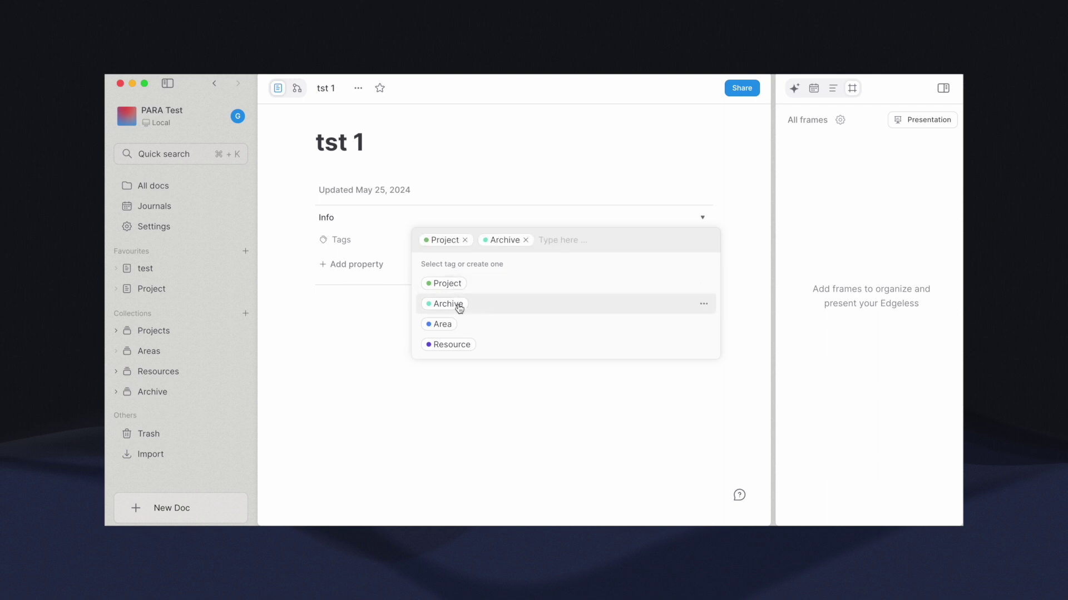
click(465, 240)
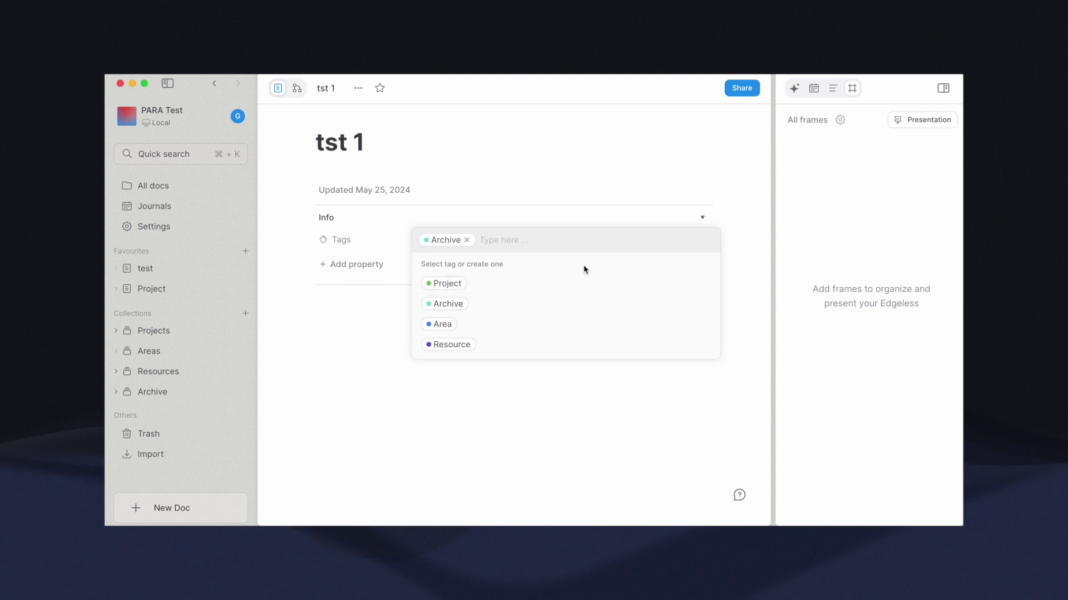
click(625, 408)
click(453, 384)
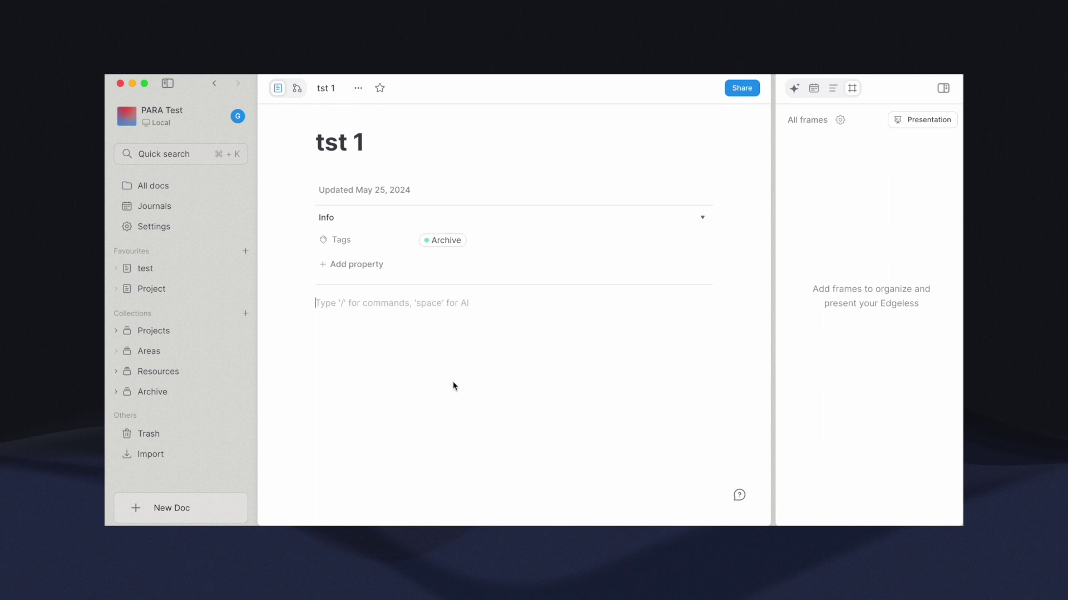
Check the Projects and Archive collections for the tst 1 doc
click(211, 351)
click(199, 336)
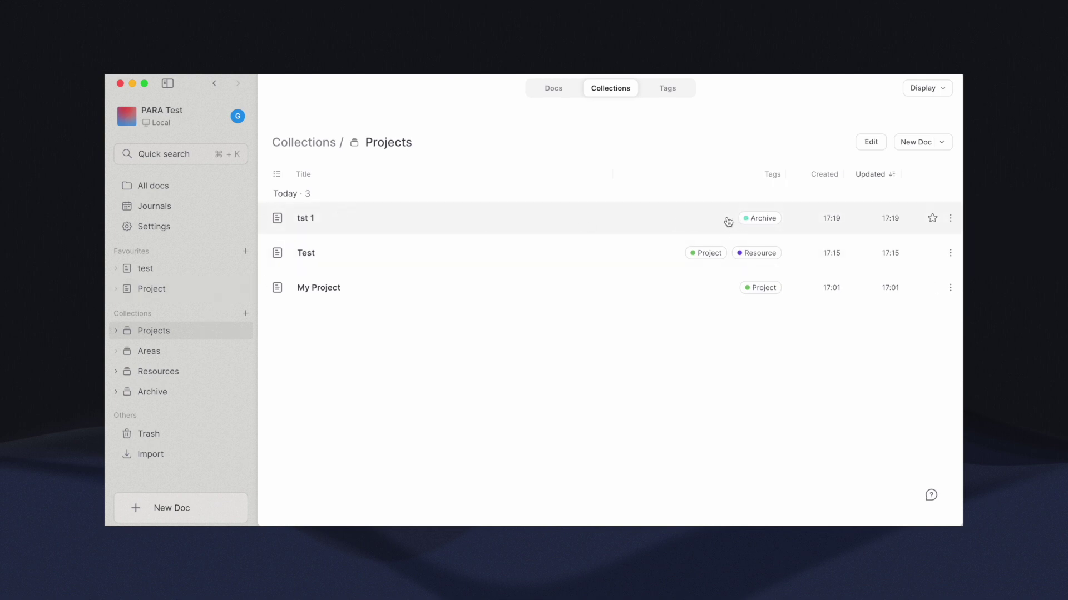
click(199, 391)
click(194, 329)
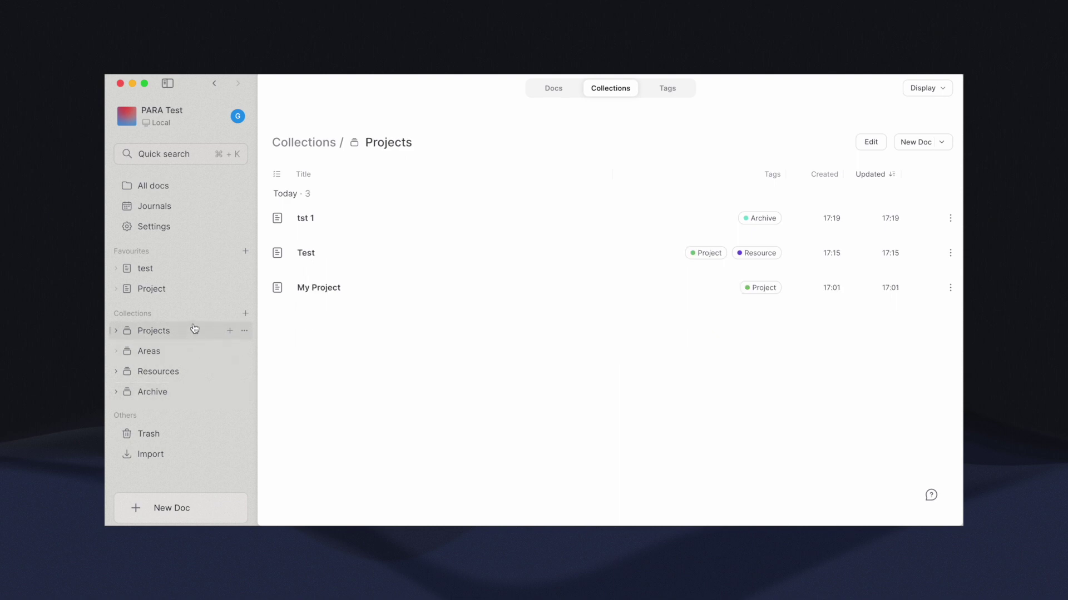
Remove the special filter from the tst 1 doc under the Projects collection
click(245, 332)
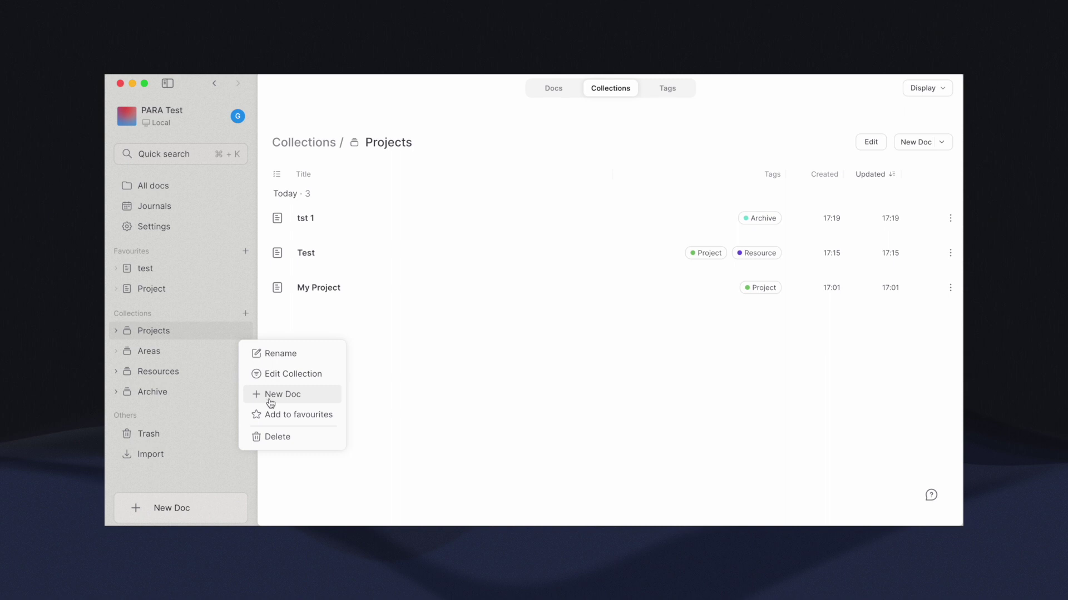
click(207, 337)
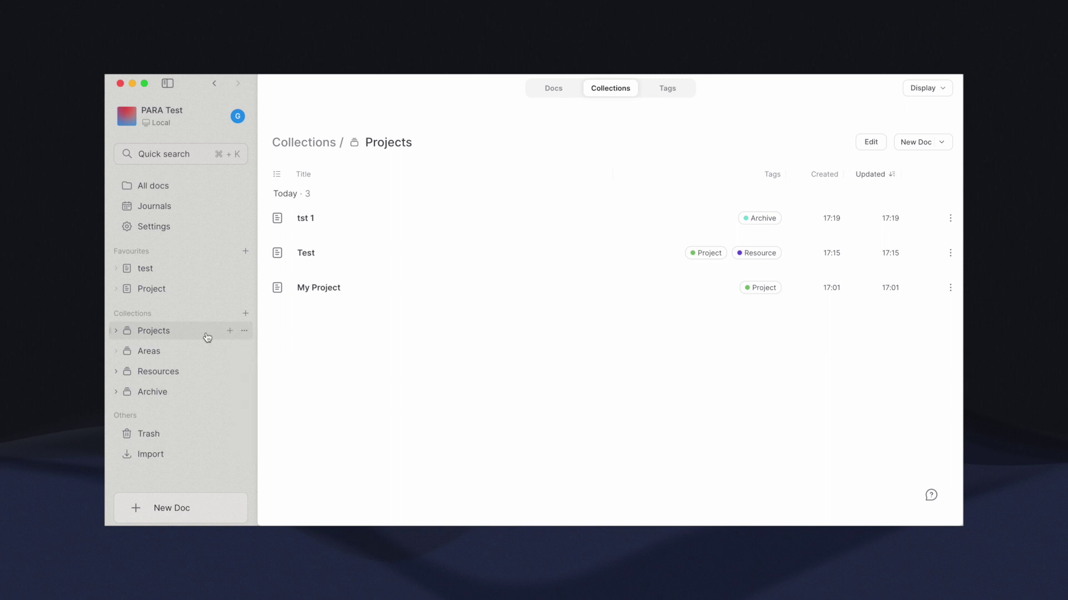
click(115, 334)
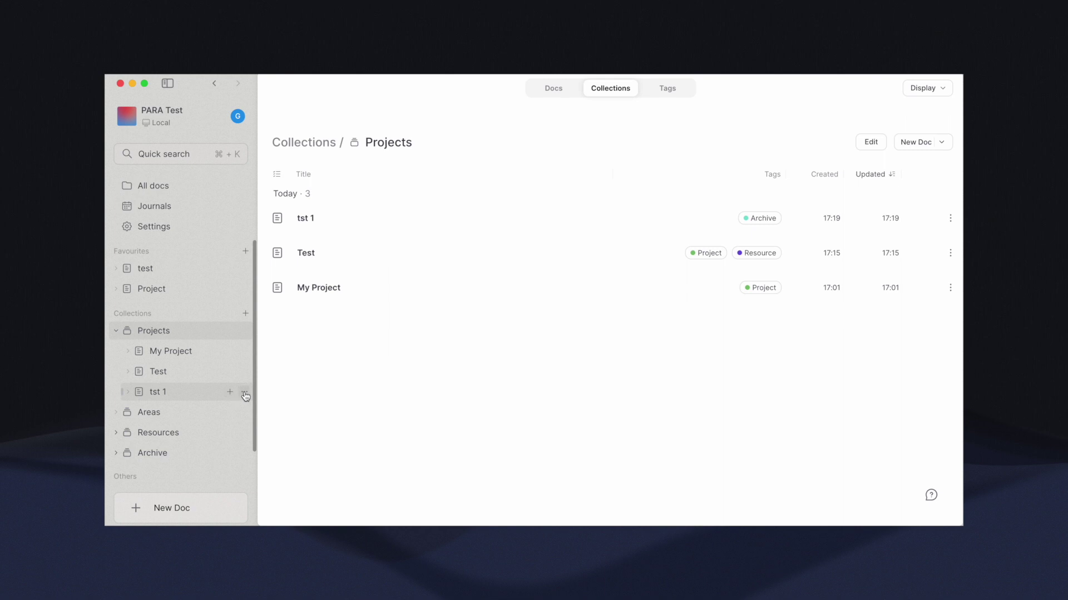
click(245, 393)
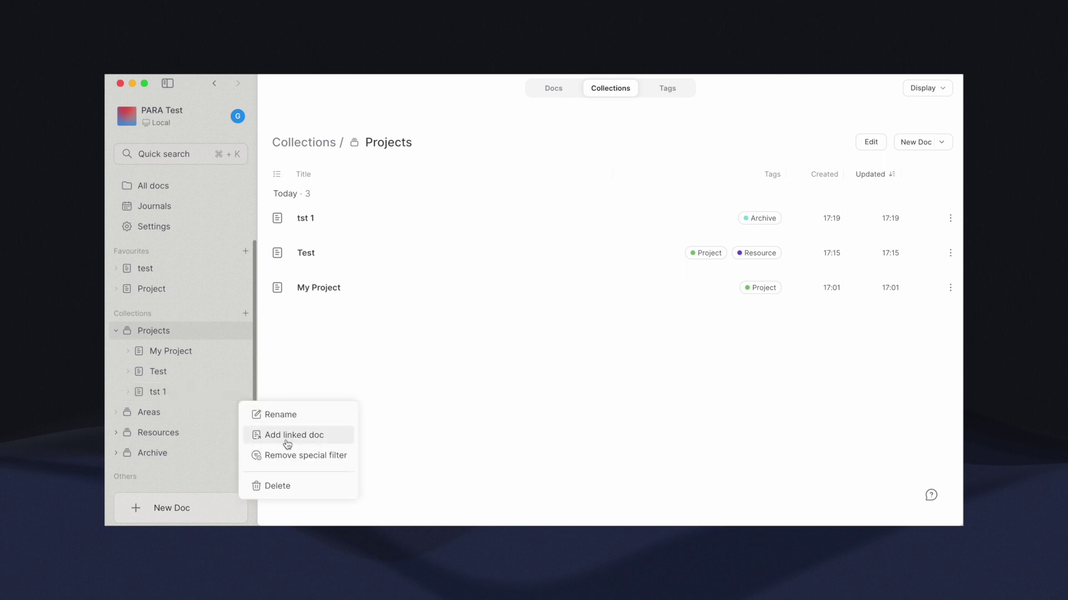
click(287, 461)
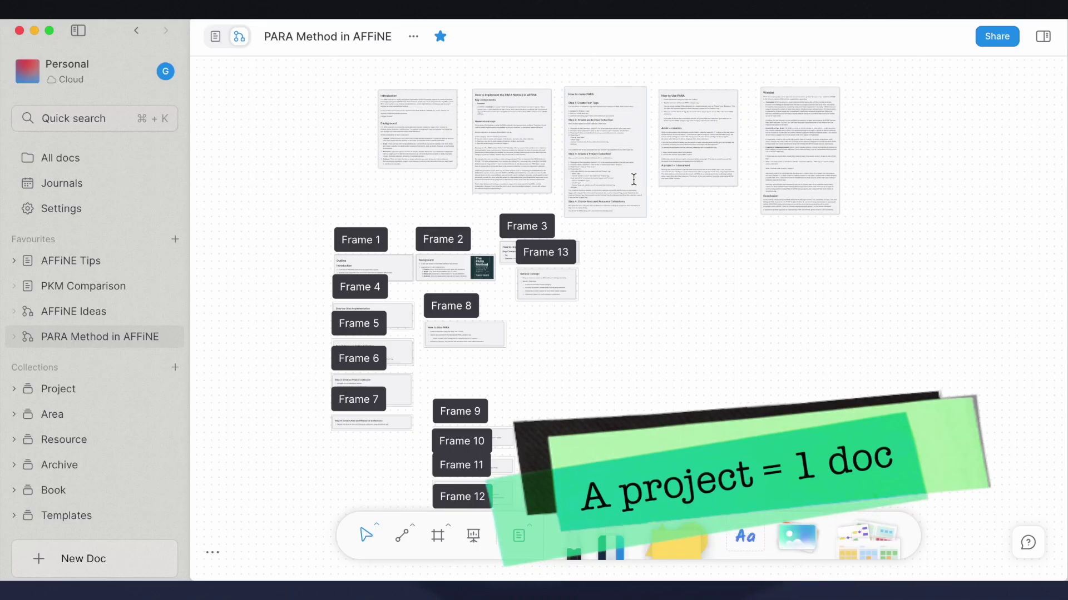
Look through the How to make PARA, How to Use PARA and Wishlist notes on the PARA Method in AFFiNE canvas
scroll(631, 181, up, 10)
scroll(667, 211, up, 3)
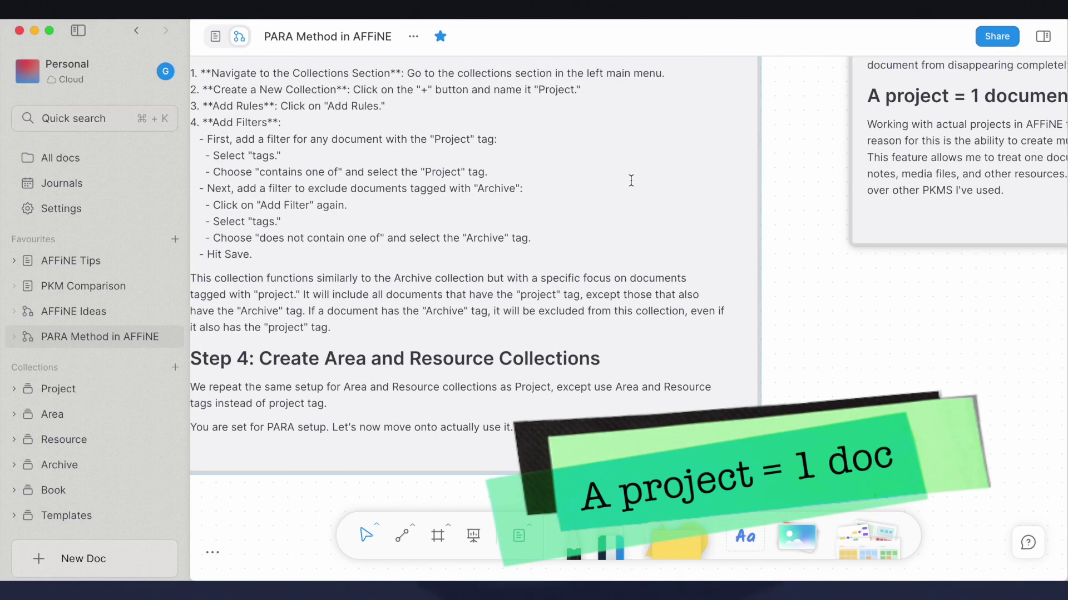
scroll(757, 241, down, 3)
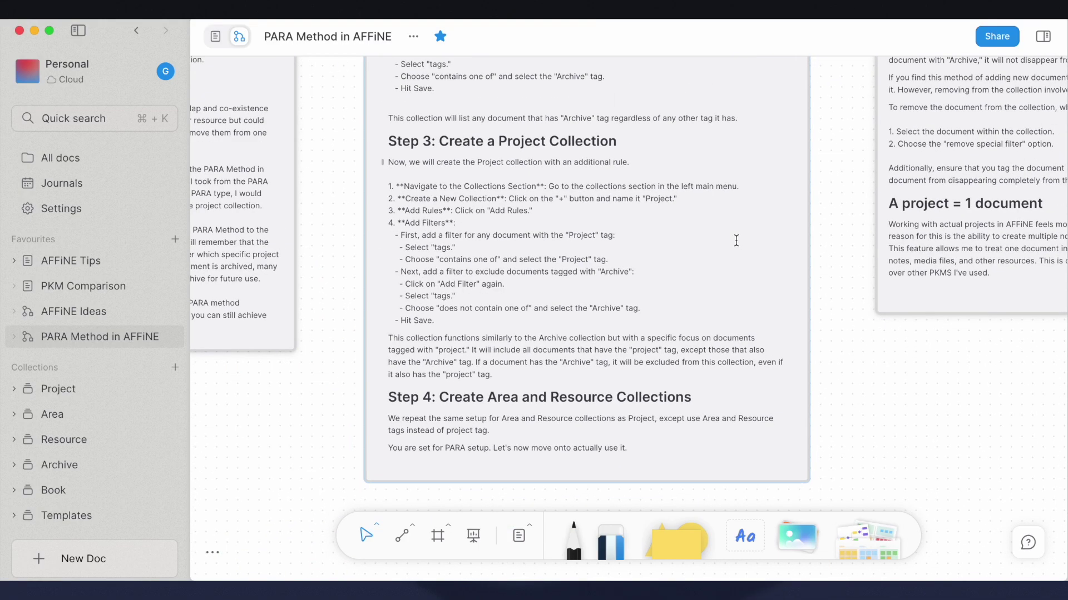
scroll(739, 240, up, 4)
scroll(742, 260, up, 5)
scroll(742, 260, right, 5)
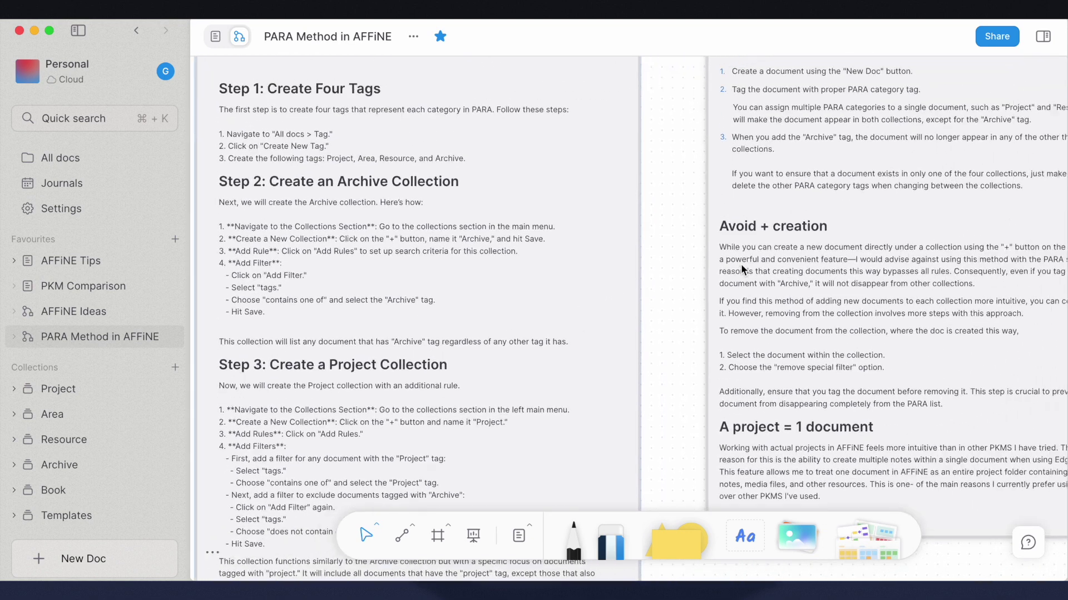
scroll(743, 270, down, 2)
scroll(742, 269, right, 5)
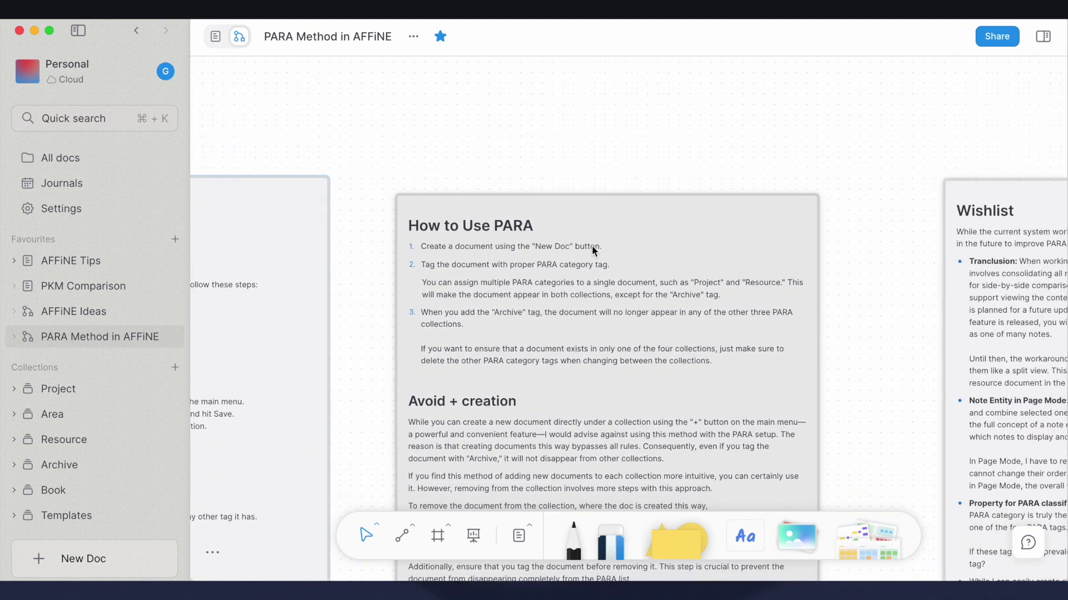
scroll(786, 260, right, 6)
scroll(786, 261, down, 1)
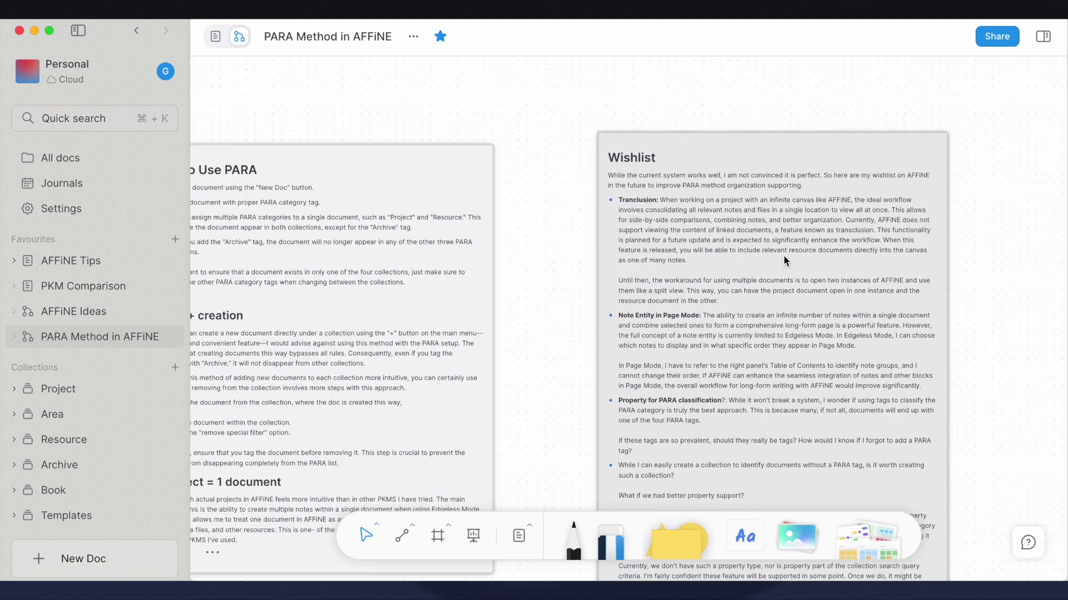
Examine the overall arrangement of notes and numbered frames on the PARA Method in AFFiNE canvas
scroll(786, 261, down, 3)
scroll(778, 260, left, 8)
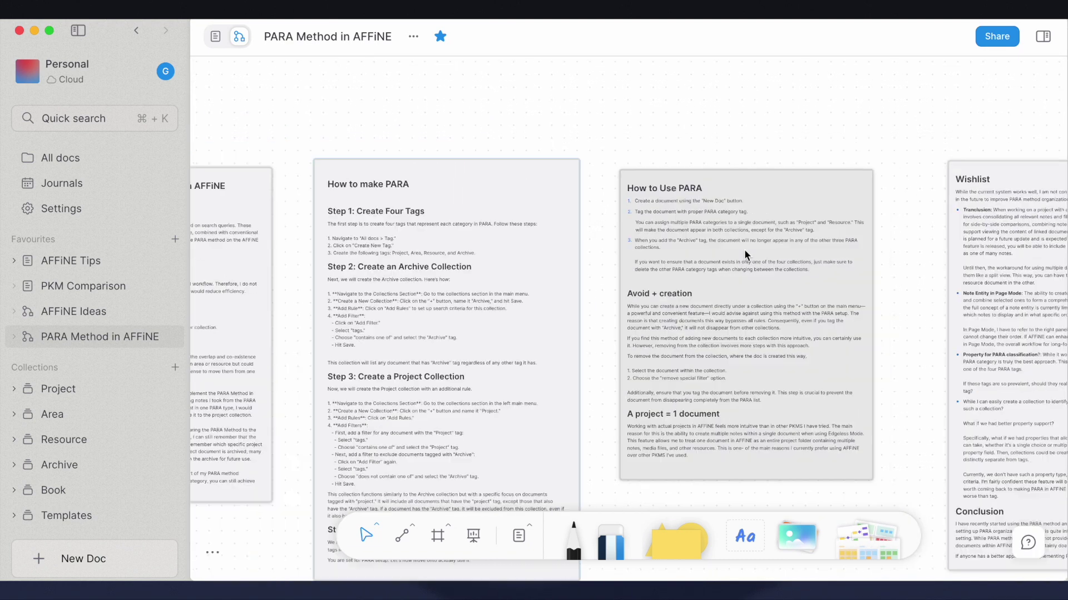
scroll(744, 253, down, 5)
scroll(743, 253, up, 2)
scroll(739, 253, left, 2)
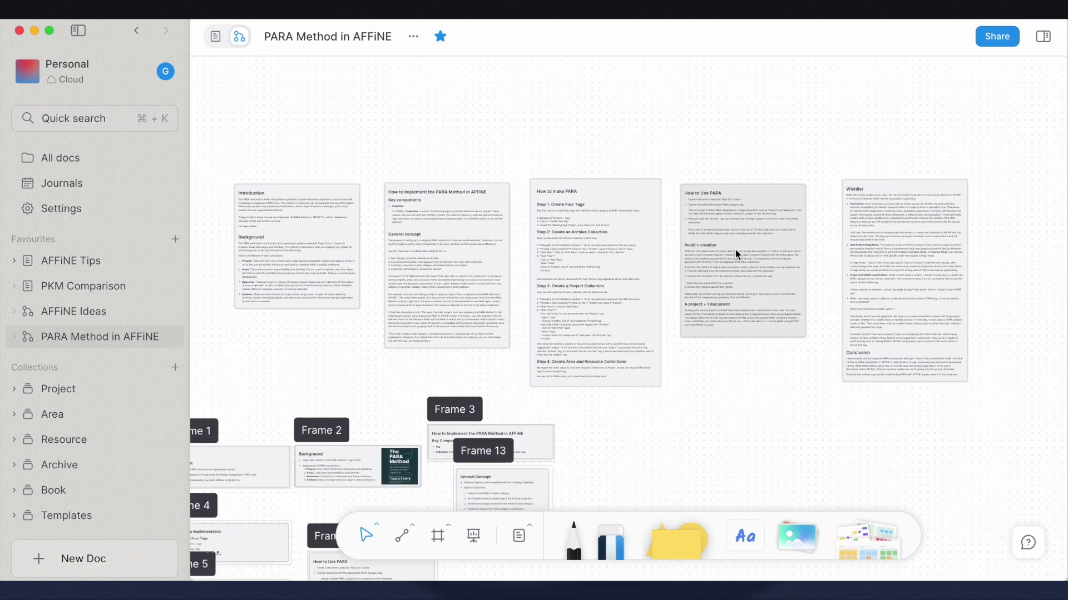
scroll(736, 254, down, 2)
scroll(736, 254, left, 3)
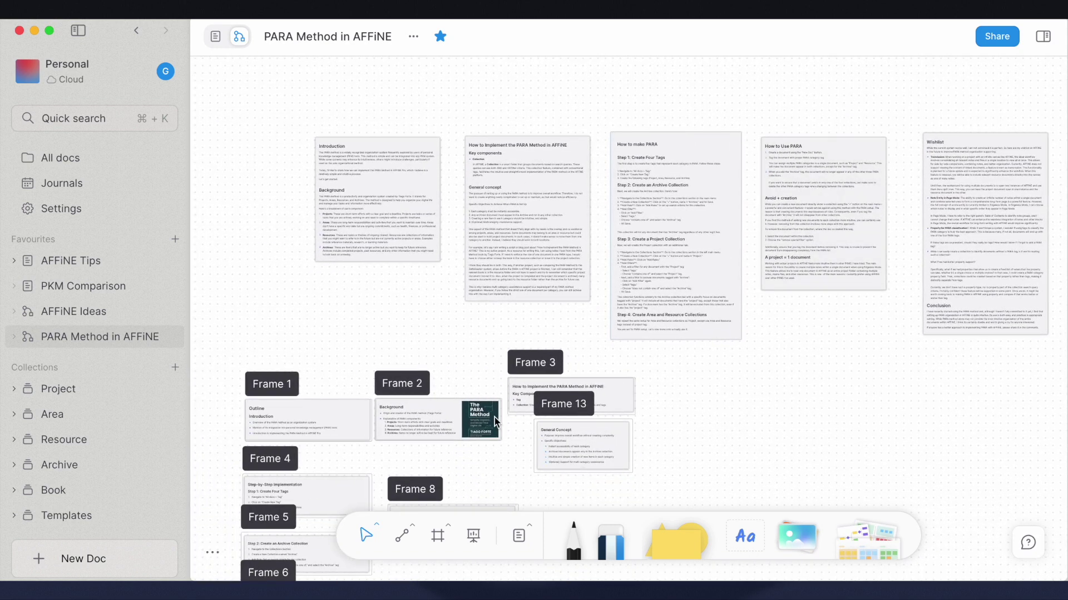
scroll(495, 423, up, 3)
scroll(444, 416, down, 2)
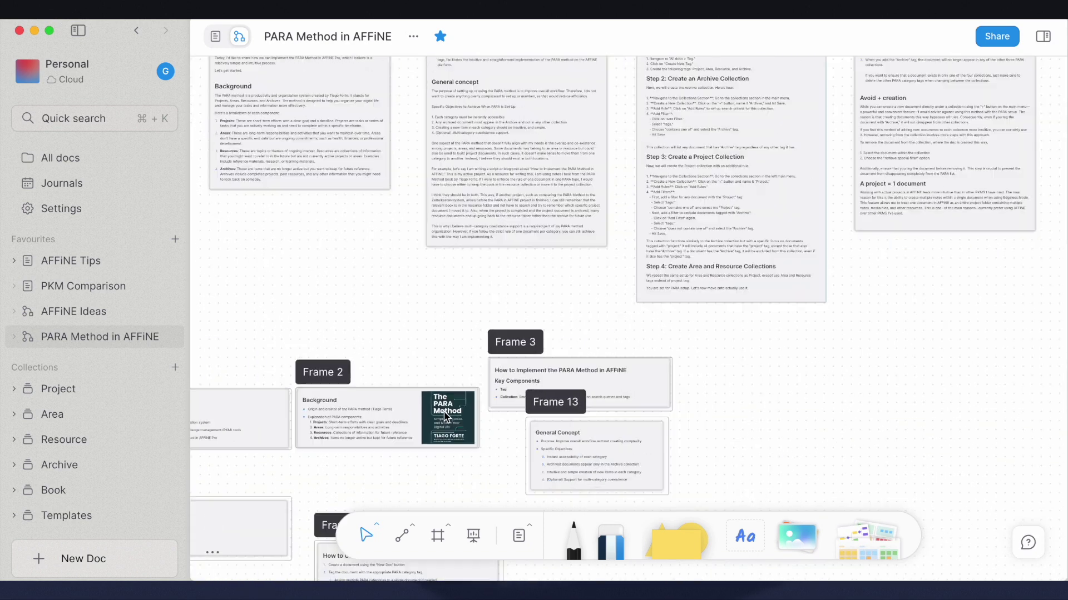
scroll(437, 395, down, 4)
scroll(389, 303, up, 5)
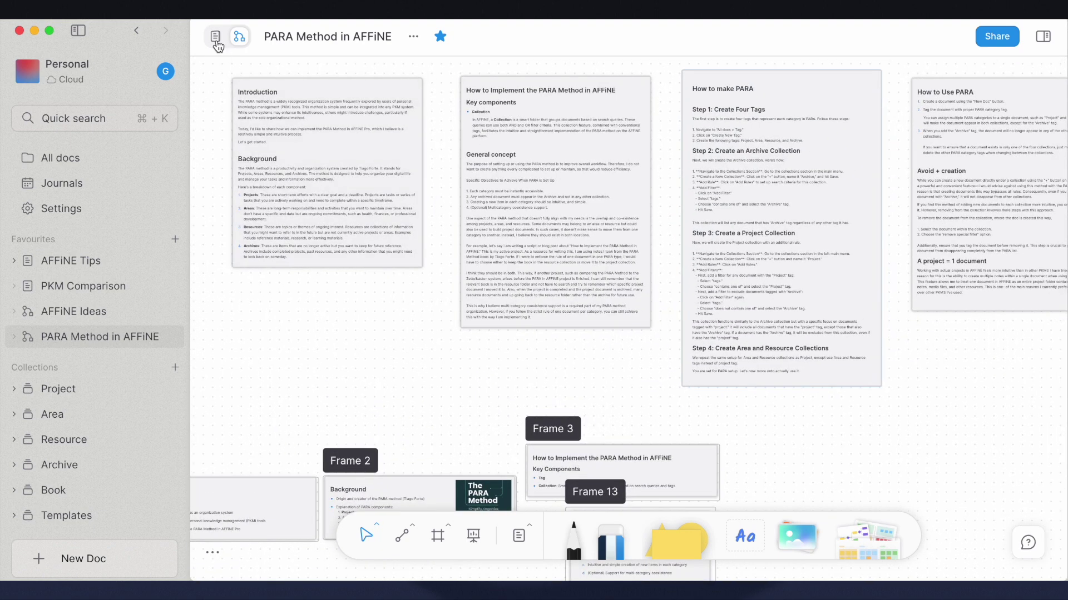
scroll(785, 320, right, 3)
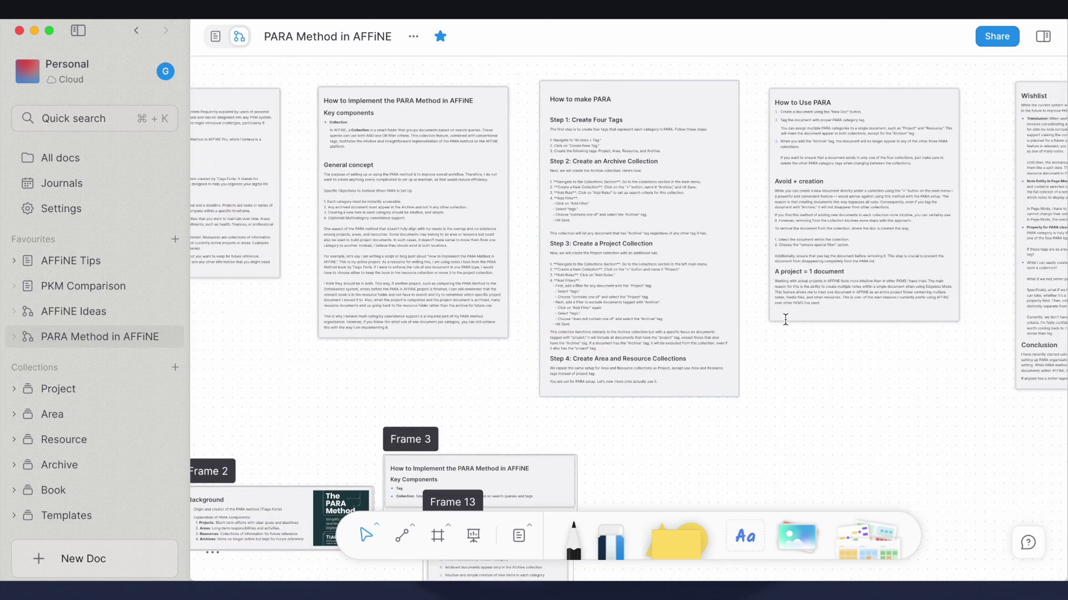
Look over the How to Use PARA and Wishlist notes on the canvas and switch the doc to page mode
scroll(785, 320, right, 5)
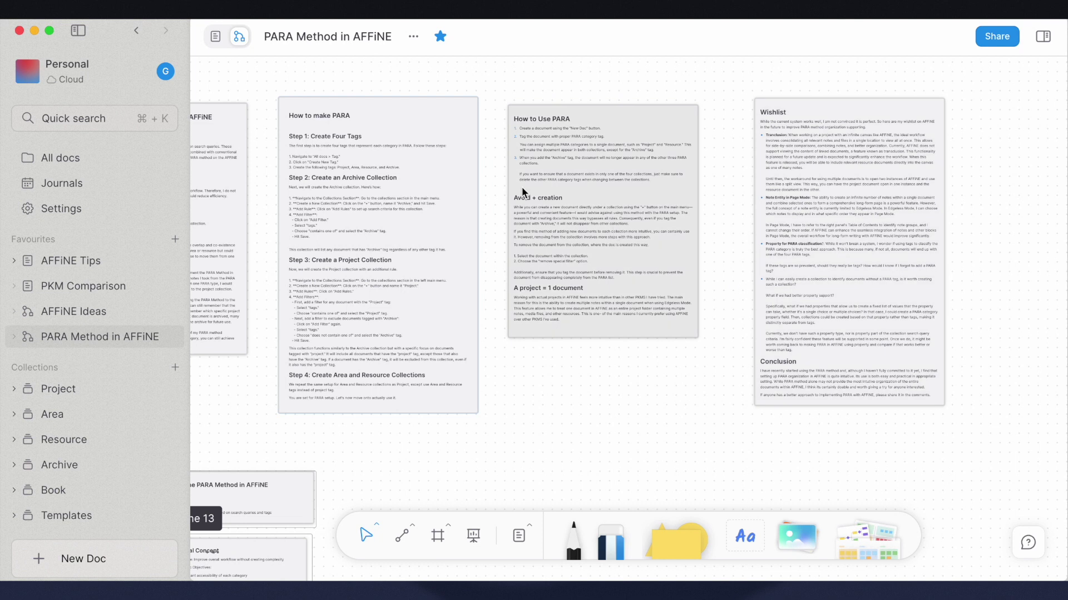
scroll(522, 192, left, 2)
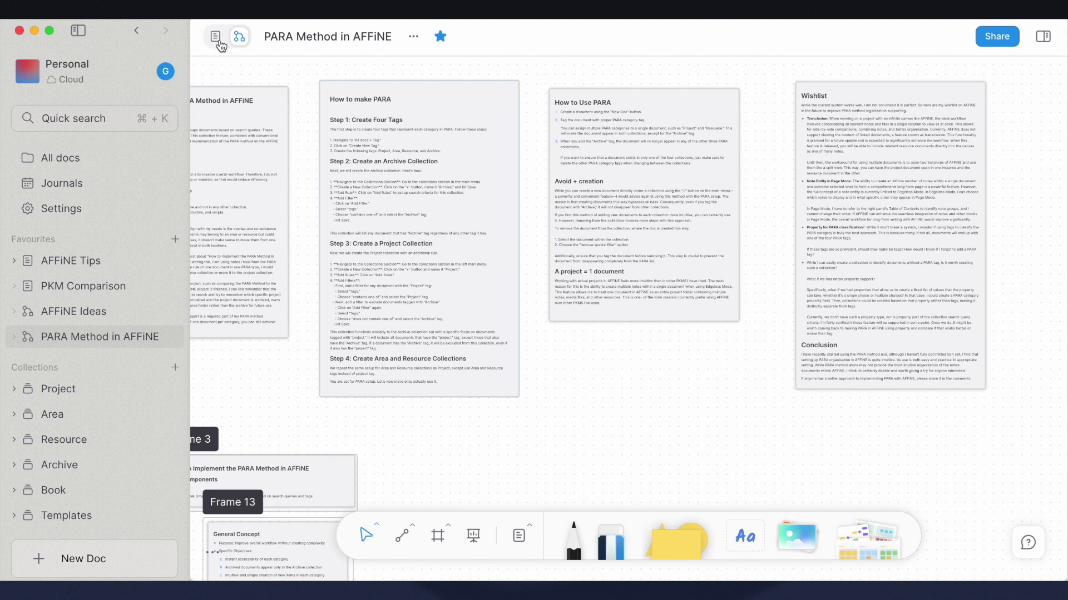
click(217, 40)
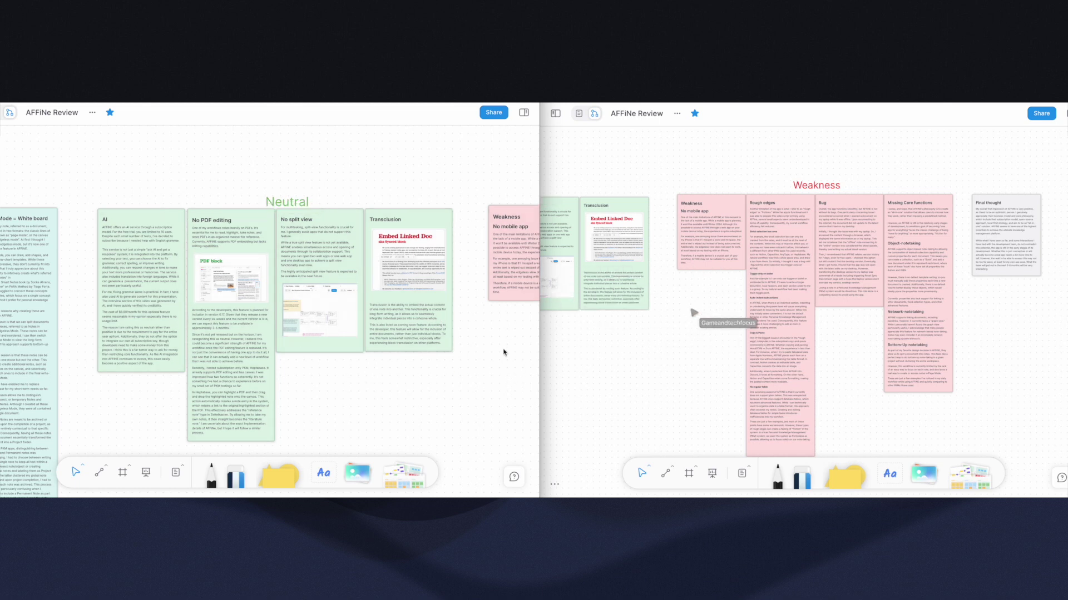
Look through the Weakness, Rough edges and Bug notes on the AFFiNE Review canvas
scroll(503, 352, right, 10)
scroll(484, 350, up, 3)
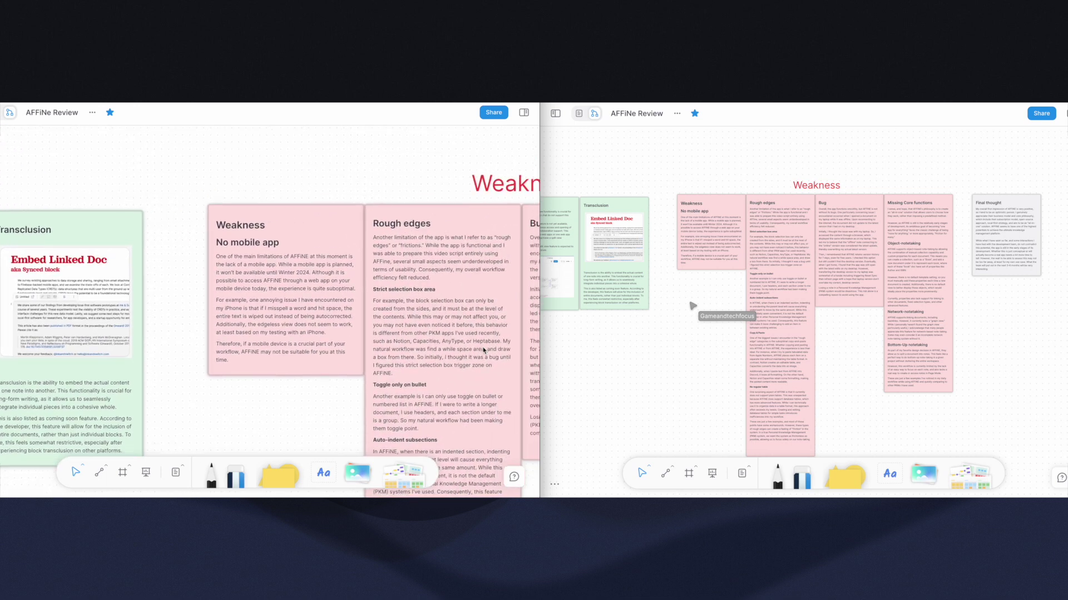
scroll(483, 351, right, 6)
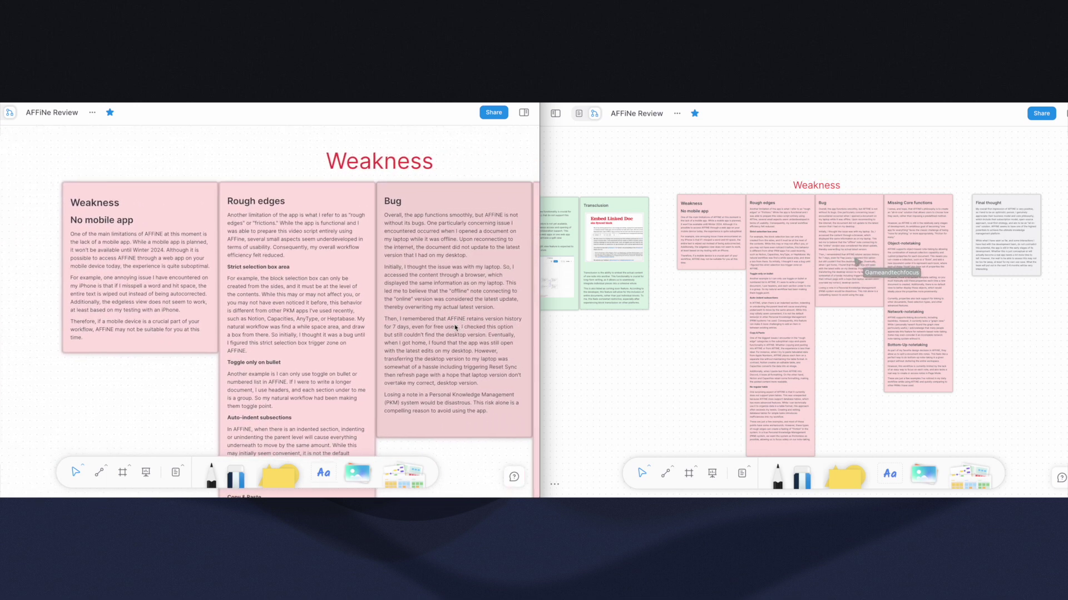
scroll(455, 327, right, 5)
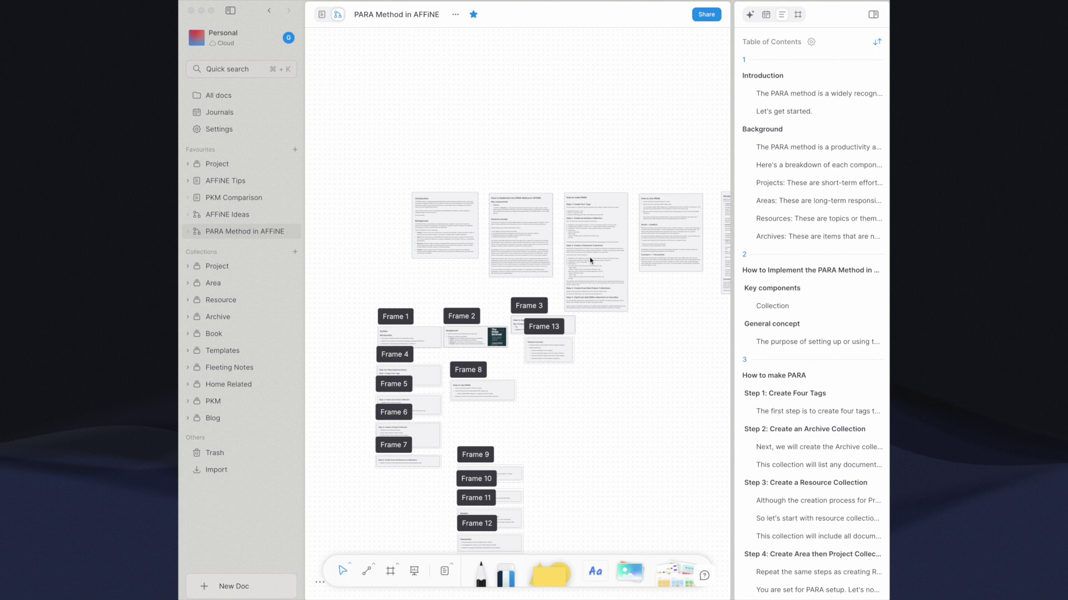
Survey the notes and frames on the PARA Method in AFFiNE canvas and jump to the Introduction note from the table of contents
scroll(591, 247, right, 6)
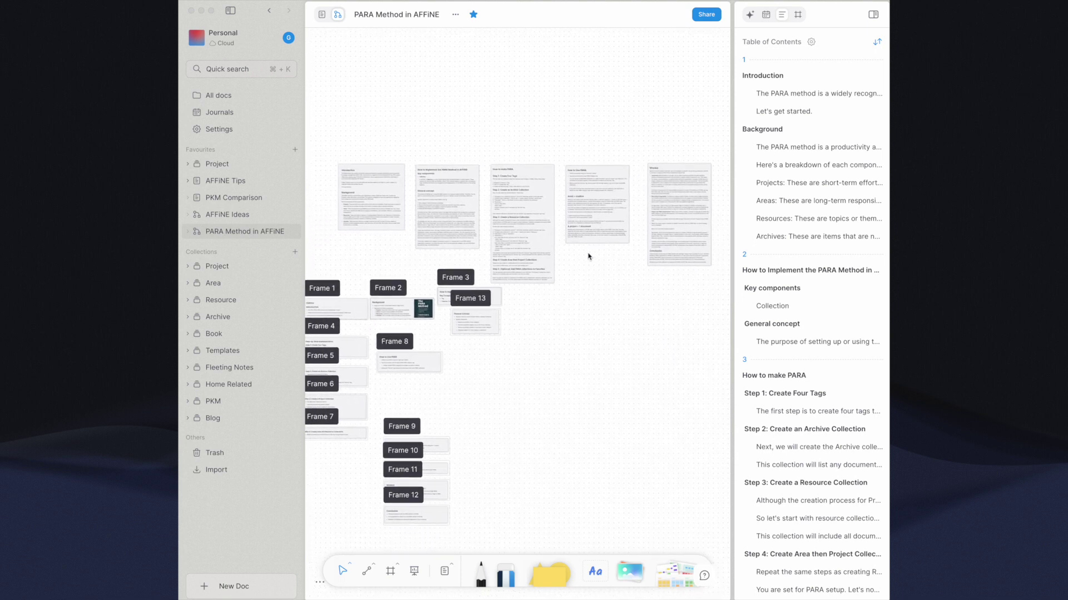
scroll(588, 256, up, 3)
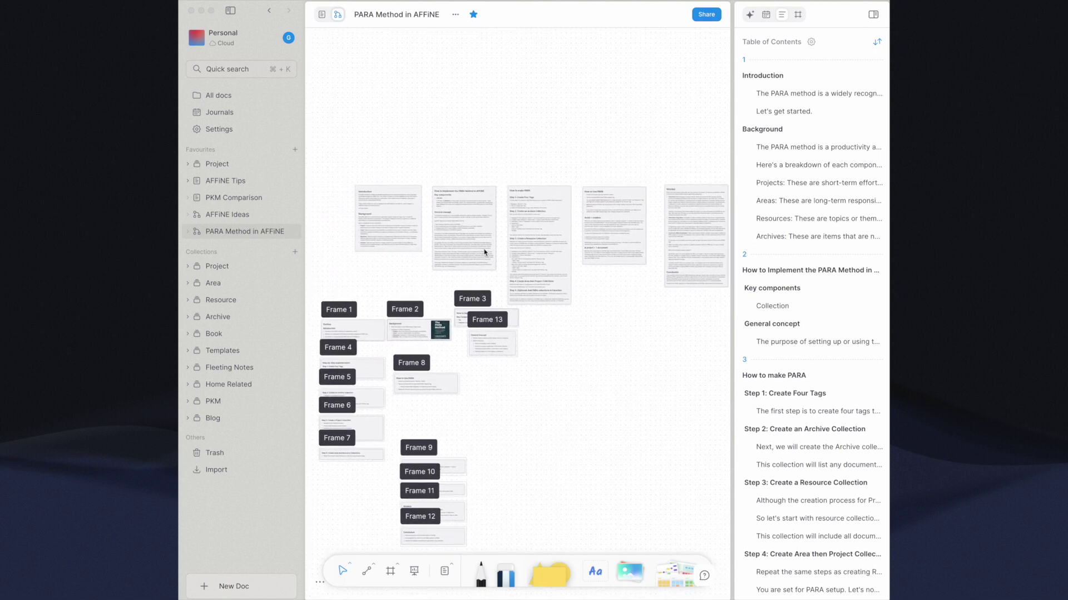
click(760, 109)
click(769, 92)
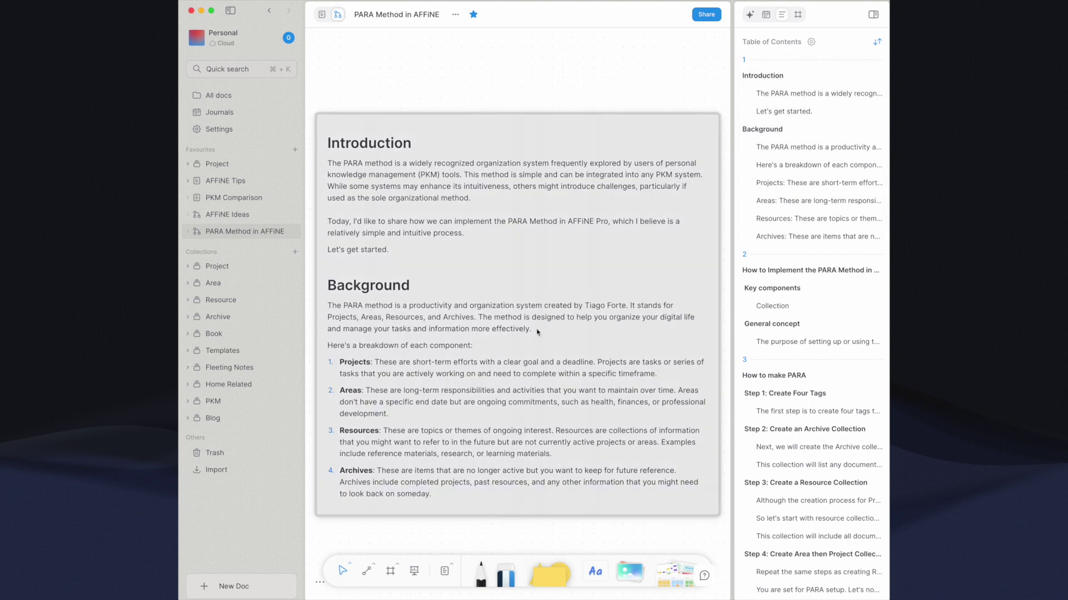
Set the Introduction note's display mode to In Both
click(510, 165)
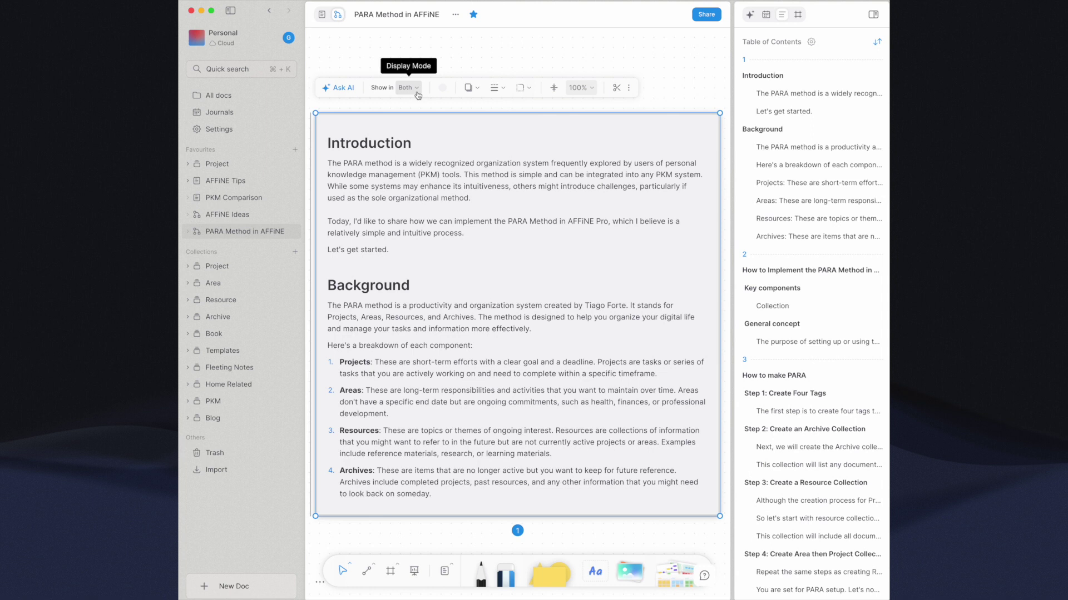
click(416, 94)
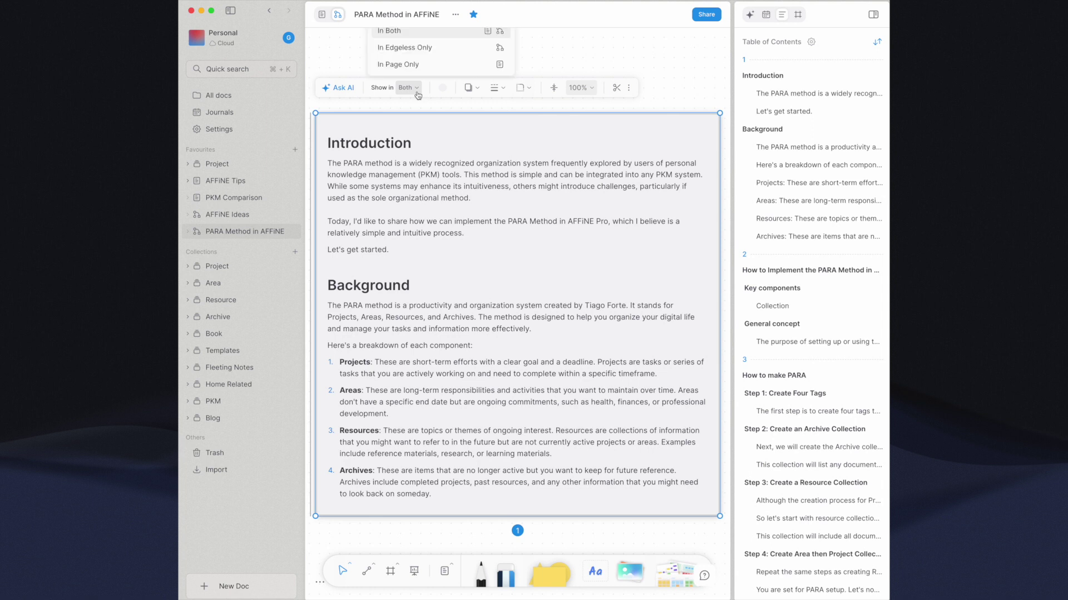
click(413, 31)
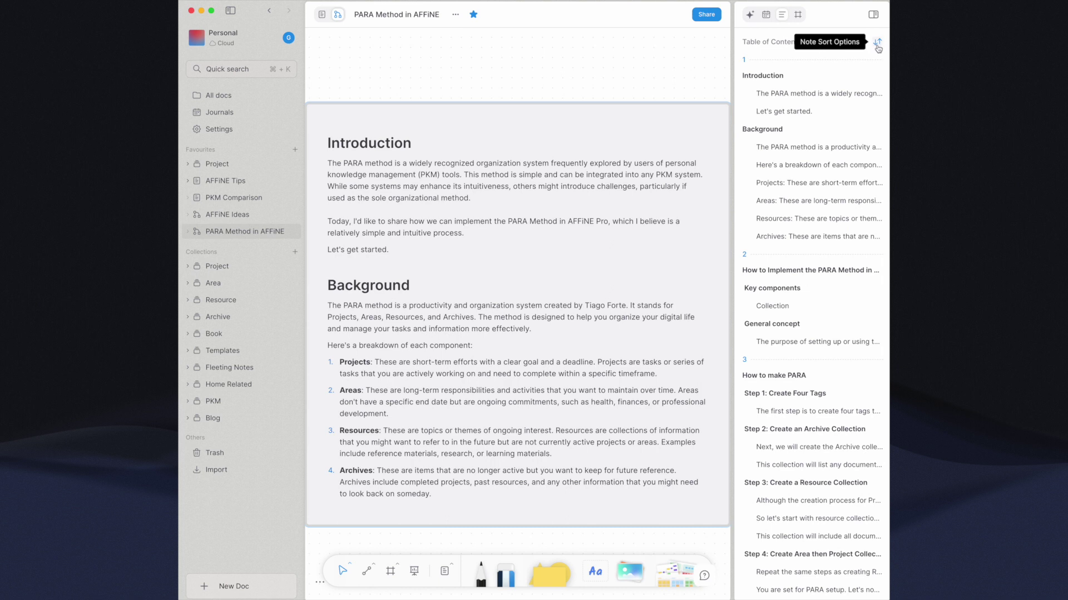
Turn the table of contents' note sorting off to view the headings and hidden contents, and turn it back on
click(877, 41)
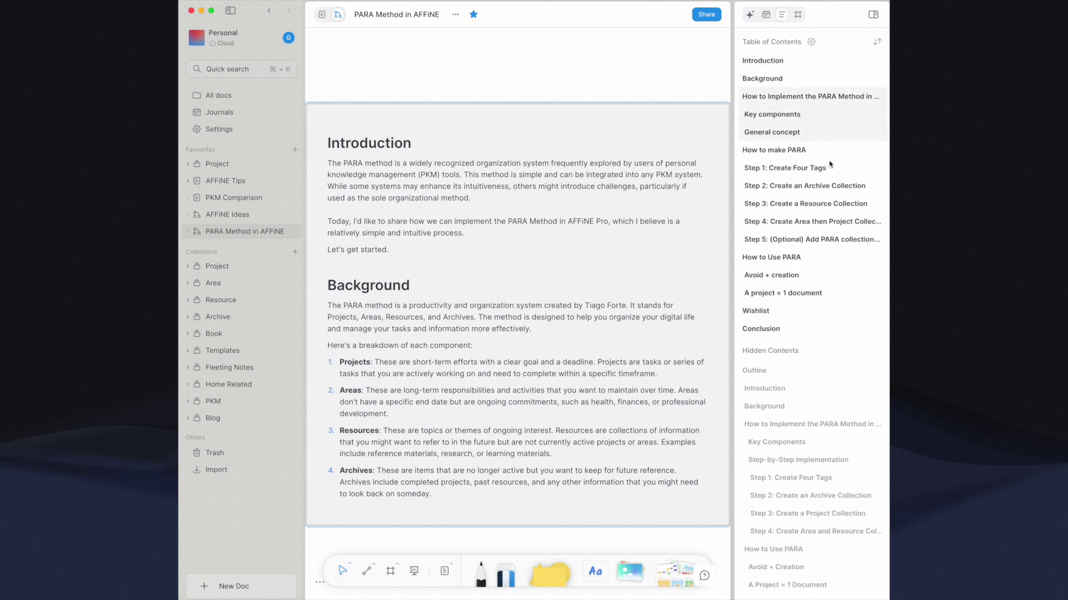
click(877, 42)
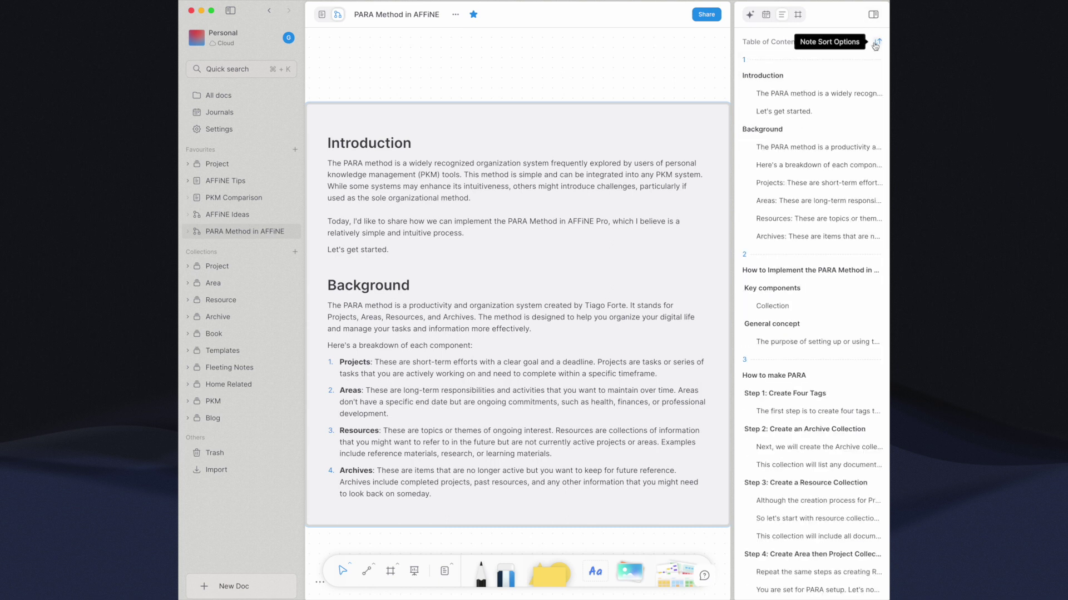
Switch the doc to page mode and jump to the Introduction's first paragraph and the Background section from the table of contents
click(323, 17)
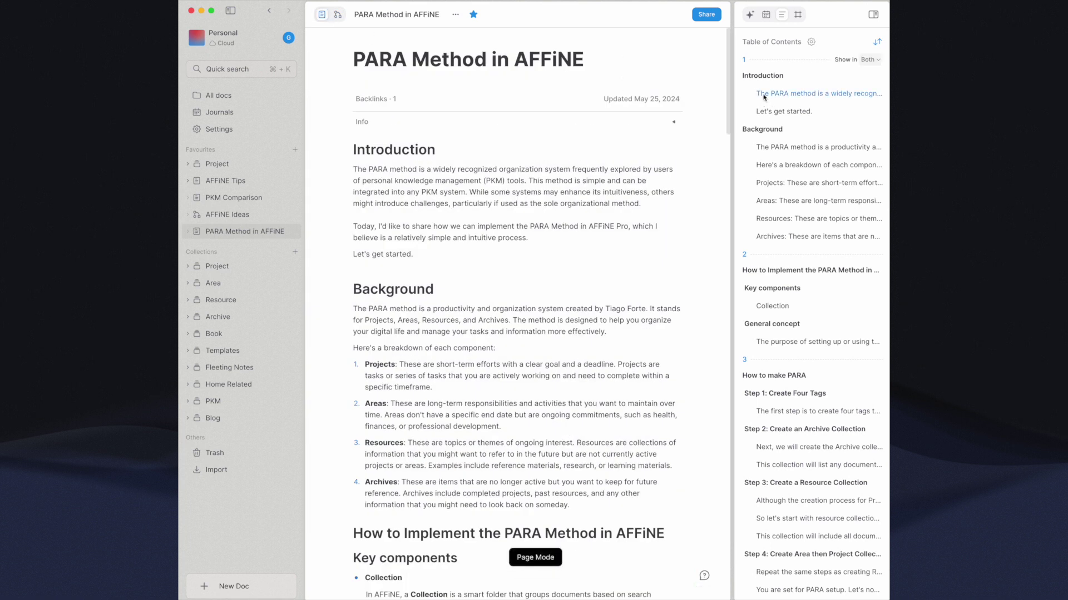
click(766, 93)
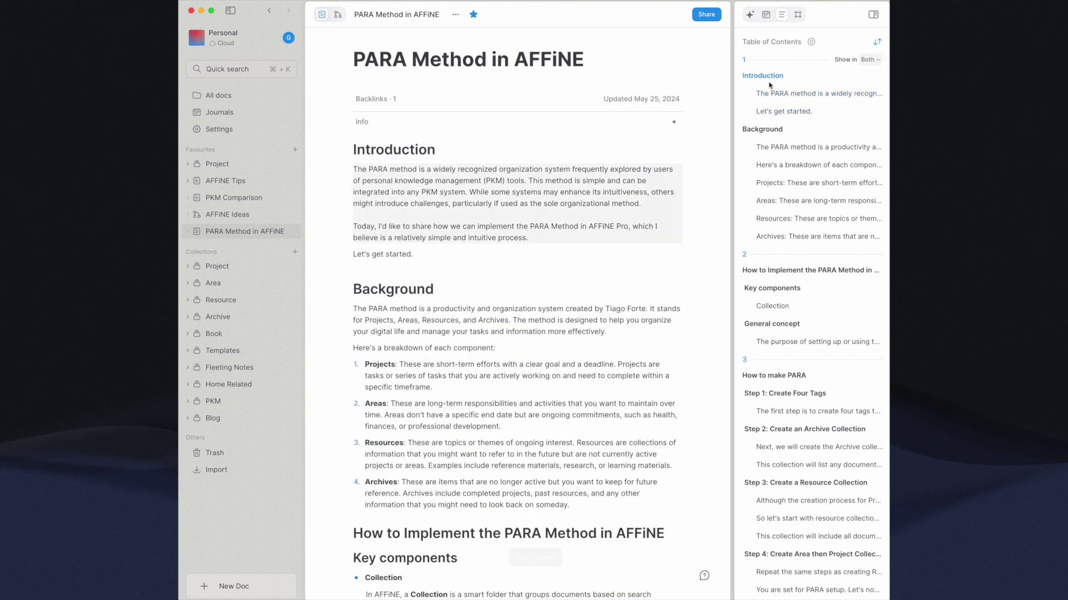
click(769, 151)
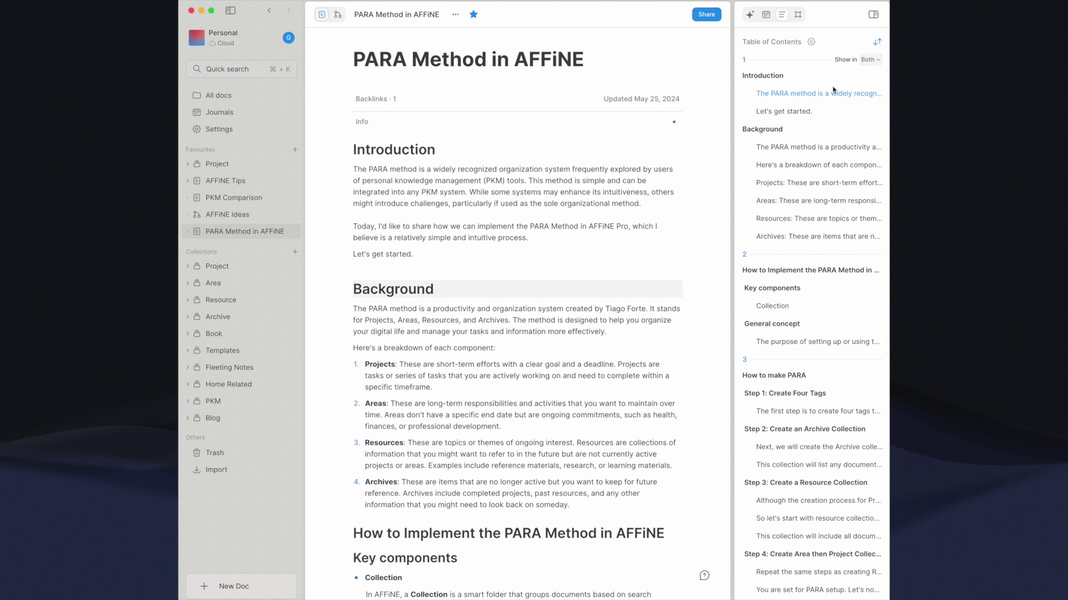
Check the hidden contents in page mode by toggling note sorting off and on, and return the doc to edgeless mode
click(878, 44)
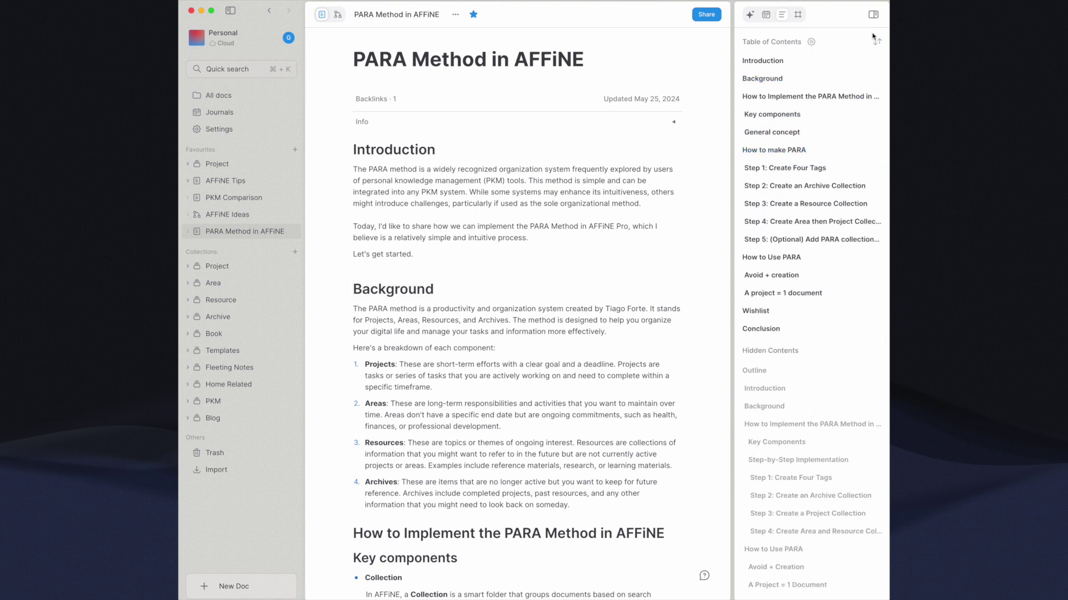
click(877, 41)
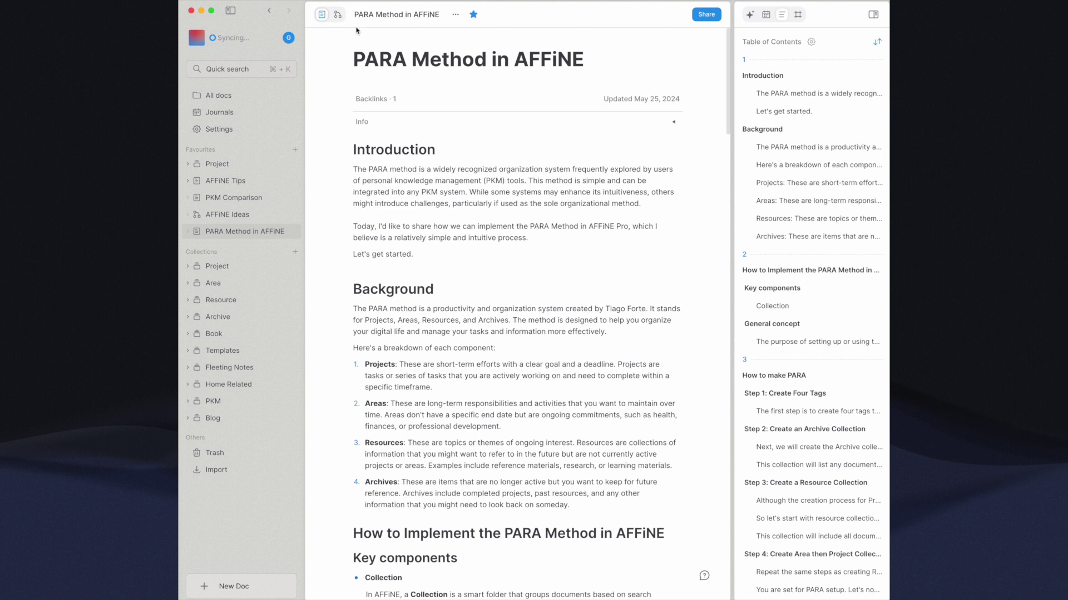
key(alt+s)
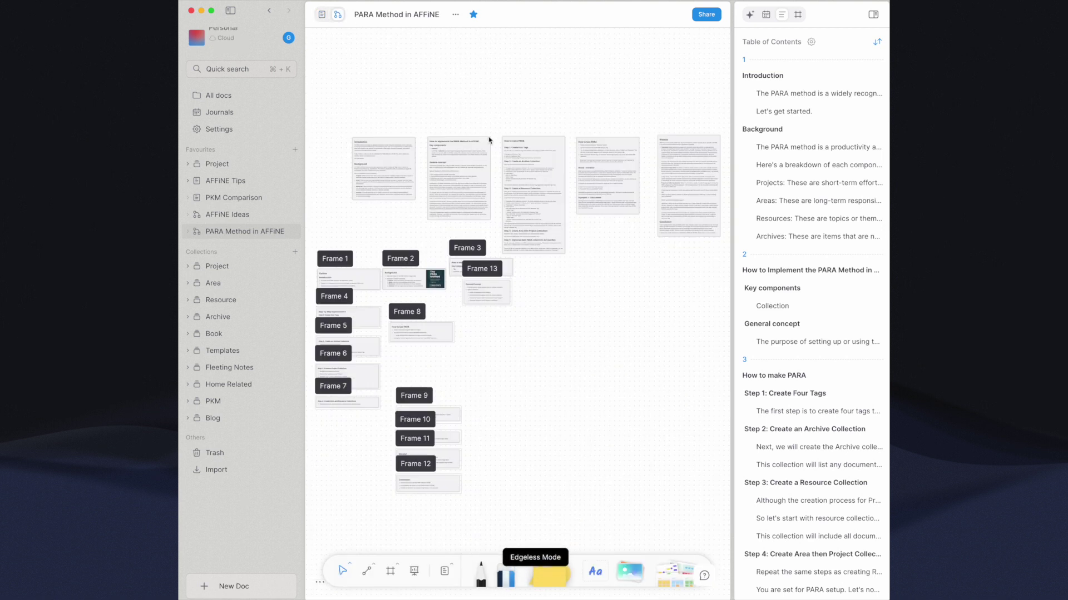